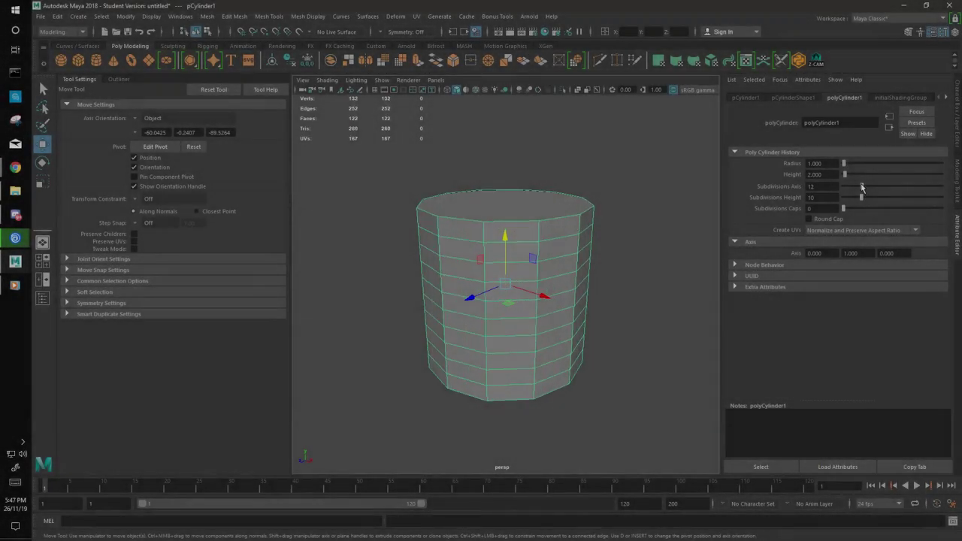
Step: Reduce the cylinder's axis subdivisions to 6 to form a hexagonal prism
left_click_drag(872, 187, 850, 190)
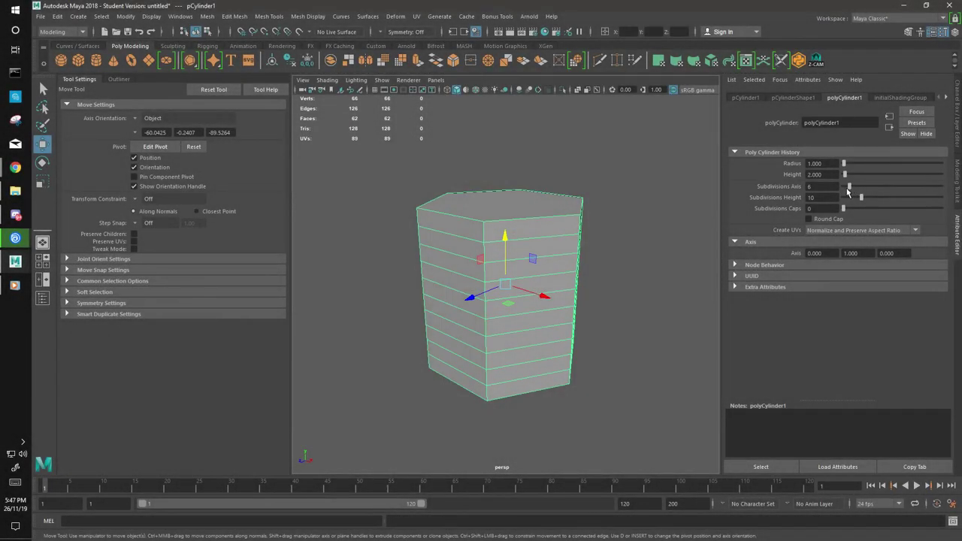
mouse_move(595, 240)
left_mouse_down("alt")
mouse_move(586, 301)
mouse_move(636, 460)
left_mouse_up("alt")
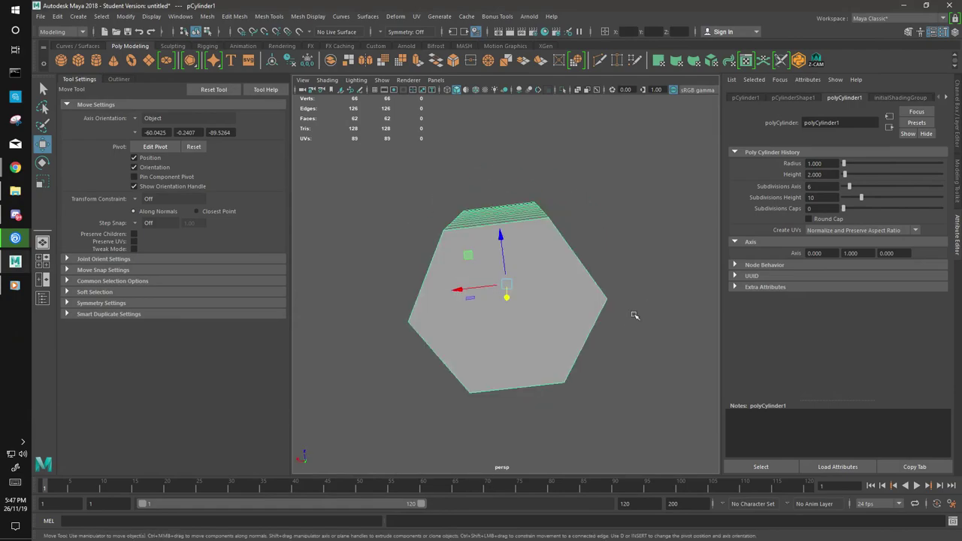
mouse_move(635, 316)
left_mouse_down("alt")
mouse_move(528, 258)
mouse_move(658, 295)
mouse_move(527, 315)
mouse_move(584, 298)
left_mouse_up("alt")
Step: Select an end face of the prism and scale it inward in Object axis orientation
key("e")
key("F11")
left_click(511, 329)
key("w")
key("r")
left_click(156, 128)
left_click_drag(376, 248, 413, 242, "alt")
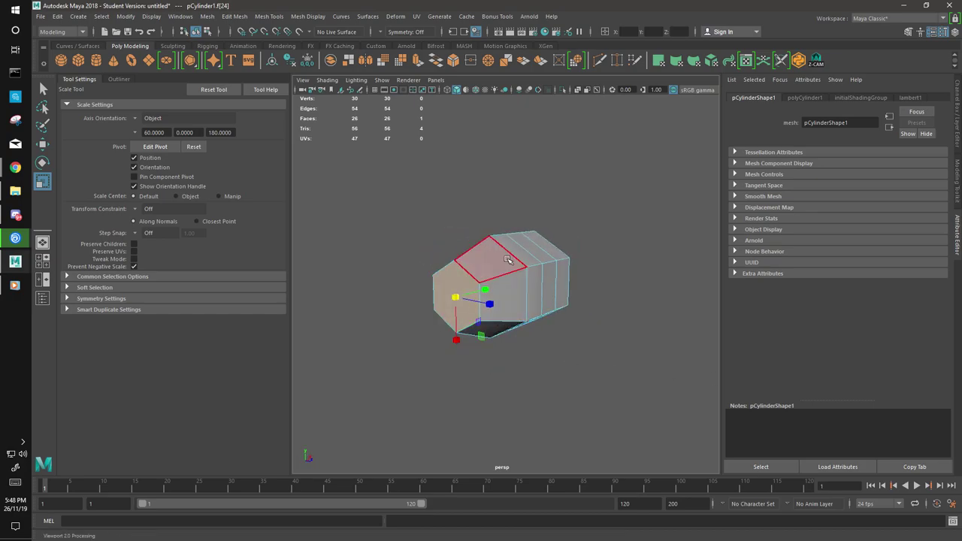
left_click_drag(540, 285, 471, 324, "alt")
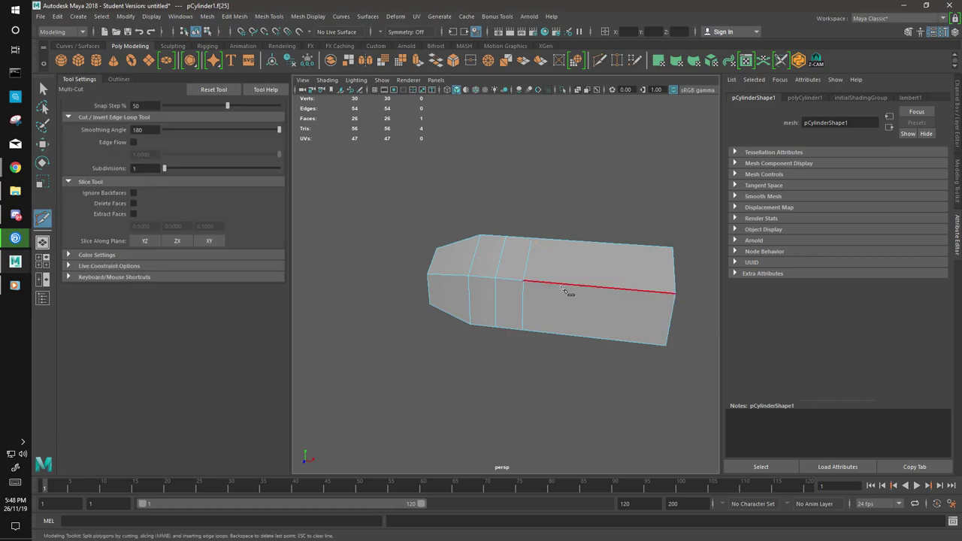
Step: Insert two edge loops across the prism and slightly widen the middle face loop
left_click(608, 286, "ctrl")
key("q")
left_click(558, 270)
left_click(558, 270)
double_click(572, 285, "shift")
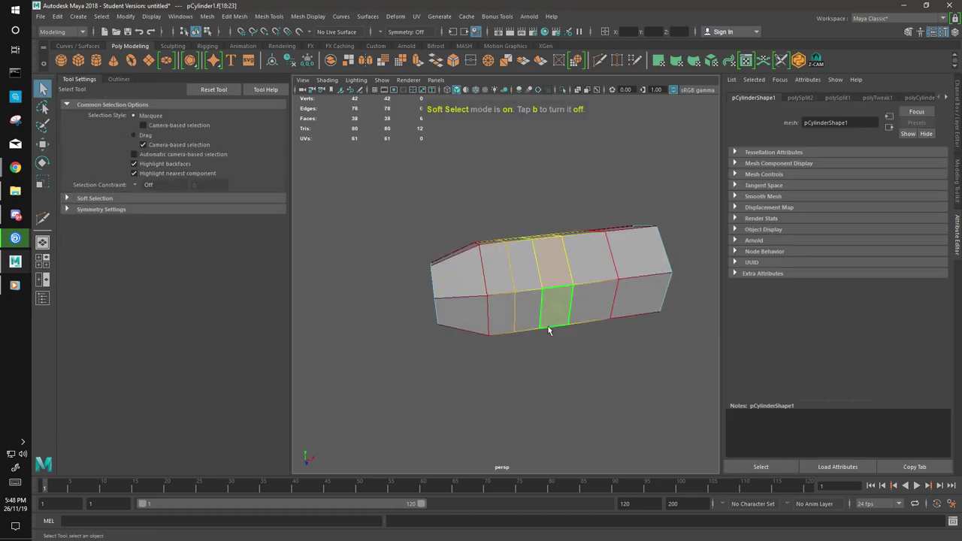
key("r")
left_click_drag(544, 286, 625, 294)
Step: Extrude, inset and extrude again the hexagonal end face to form a narrower neck
key("F10")
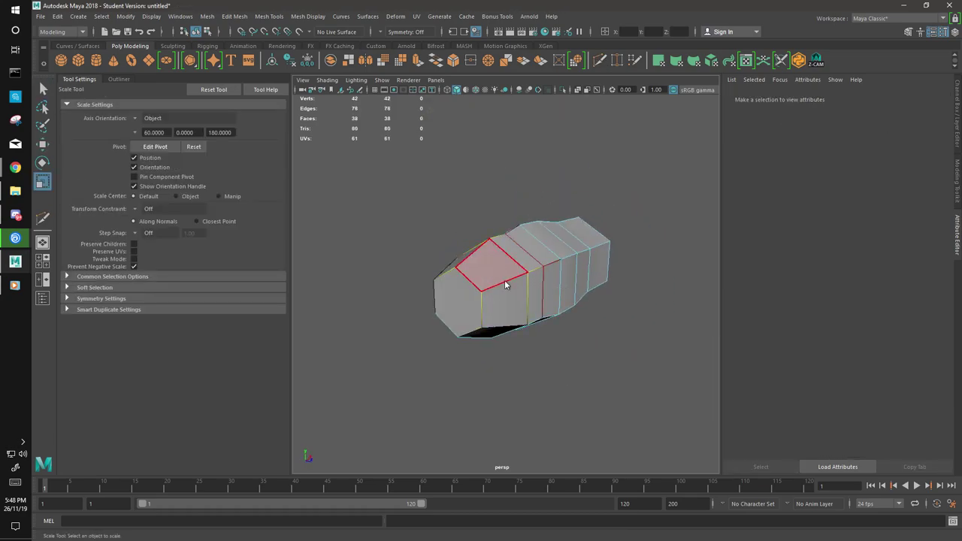
double_click(519, 284)
left_click_drag(520, 294, 511, 322, "alt")
right_click_drag(593, 239, 572, 305)
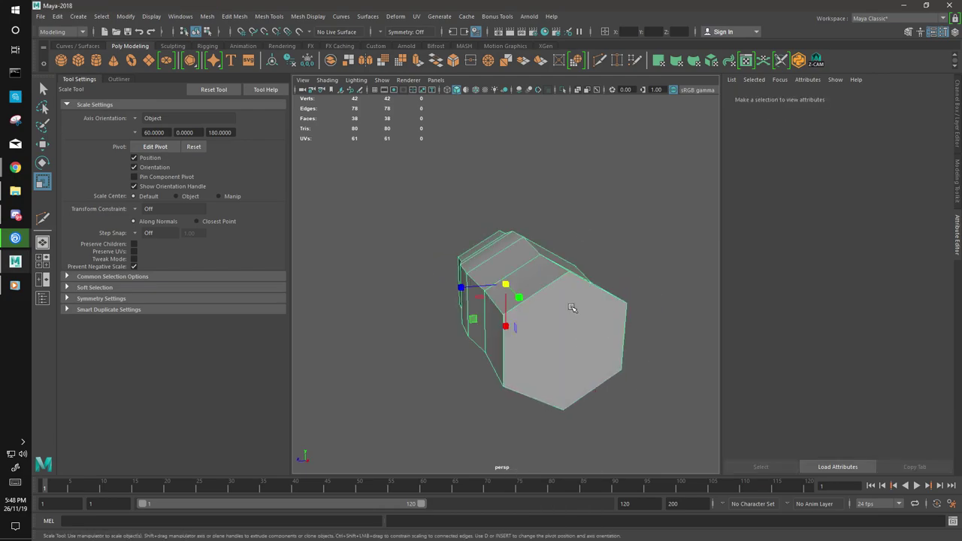
left_click(573, 342)
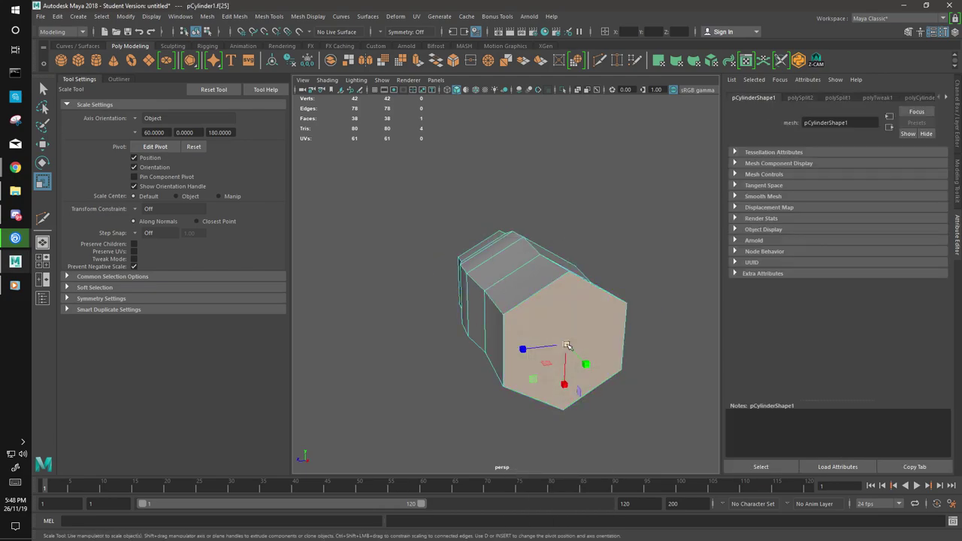
right_click_drag(541, 343, 542, 344)
mouse_move(542, 344)
left_mouse_down("alt")
mouse_move(602, 393)
mouse_move(660, 372)
mouse_move(579, 401)
mouse_move(598, 242)
left_mouse_up("alt")
key("w")
key("ctrl+e")
key("ctrl+e")
mouse_move(598, 242)
right_mouse_down()
mouse_move(606, 269)
mouse_move(599, 216)
right_mouse_up()
mouse_move(598, 215)
left_mouse_down("alt")
mouse_move(496, 361)
mouse_move(571, 189)
mouse_move(523, 244)
mouse_move(516, 293)
left_mouse_up("alt")
Step: Add another edge loop near the neck and scale it to shape the handle
left_click(495, 374)
left_click(584, 285, "ctrl")
key("q")
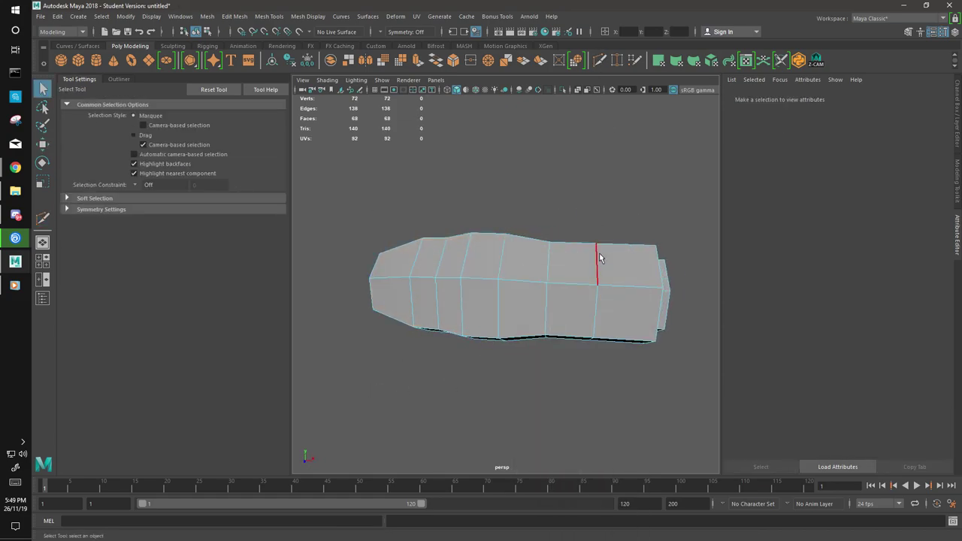
double_click(599, 258)
key("r")
mouse_move(600, 258)
left_mouse_down("alt")
mouse_move(477, 354)
mouse_move(552, 272)
mouse_move(391, 339)
mouse_move(563, 318)
mouse_move(421, 361)
mouse_move(458, 339)
left_mouse_up("alt")
double_click(557, 316, "shift")
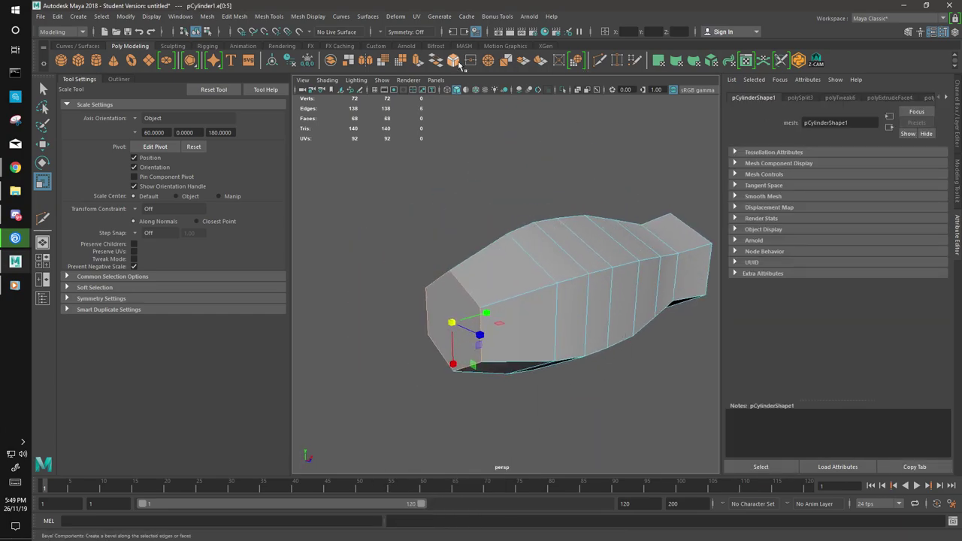
Step: Select the handle's border and hard edges for bevelling
left_click_drag(641, 258, 556, 306, "alt")
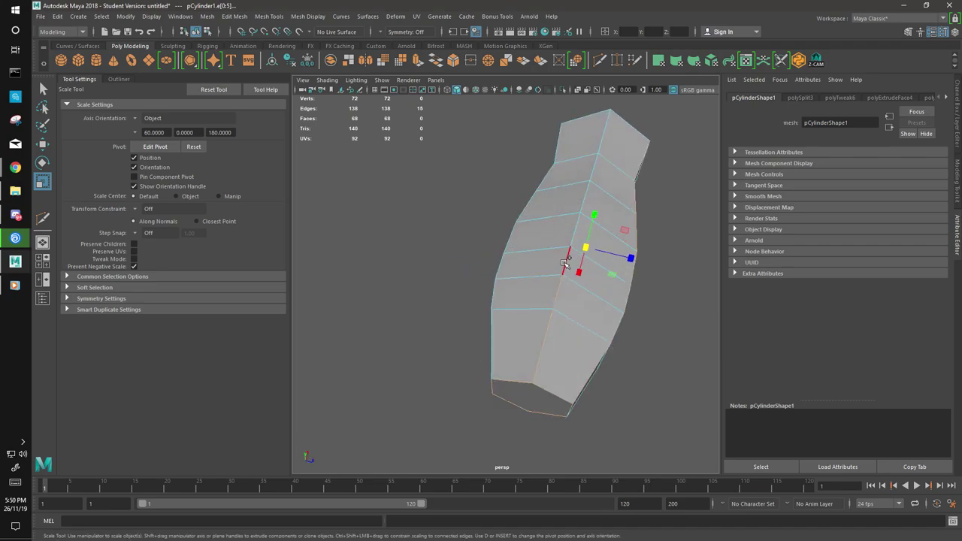
key("q")
mouse_move(576, 218)
left_mouse_down("alt")
mouse_move(461, 202)
mouse_move(456, 430)
mouse_move(576, 333)
mouse_move(472, 253)
mouse_move(577, 243)
mouse_move(612, 296)
mouse_move(550, 231)
left_mouse_up("alt")
left_click_drag(622, 318, 561, 250, "alt")
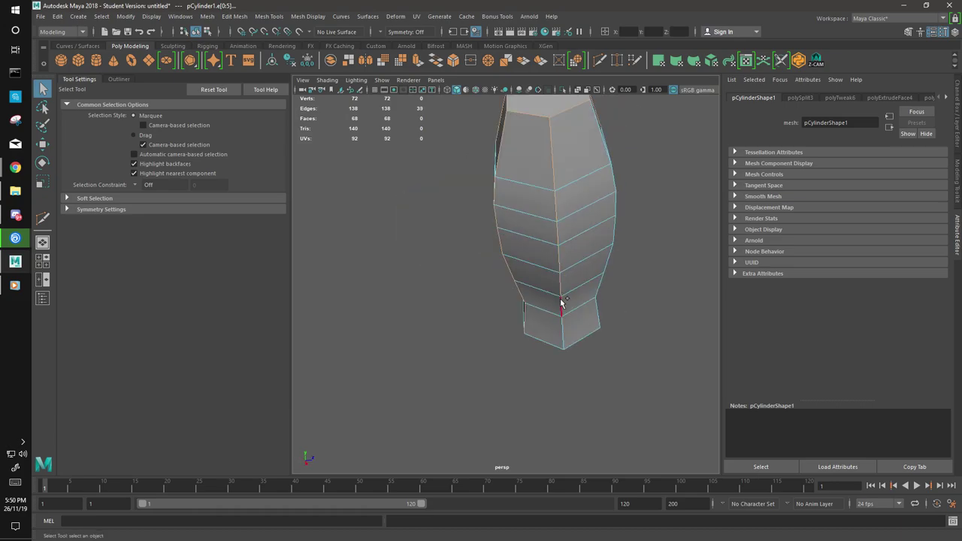
left_click_drag(561, 304, 666, 192, "alt")
left_click(376, 195, "shift")
left_click_drag(376, 198, 557, 194, "alt")
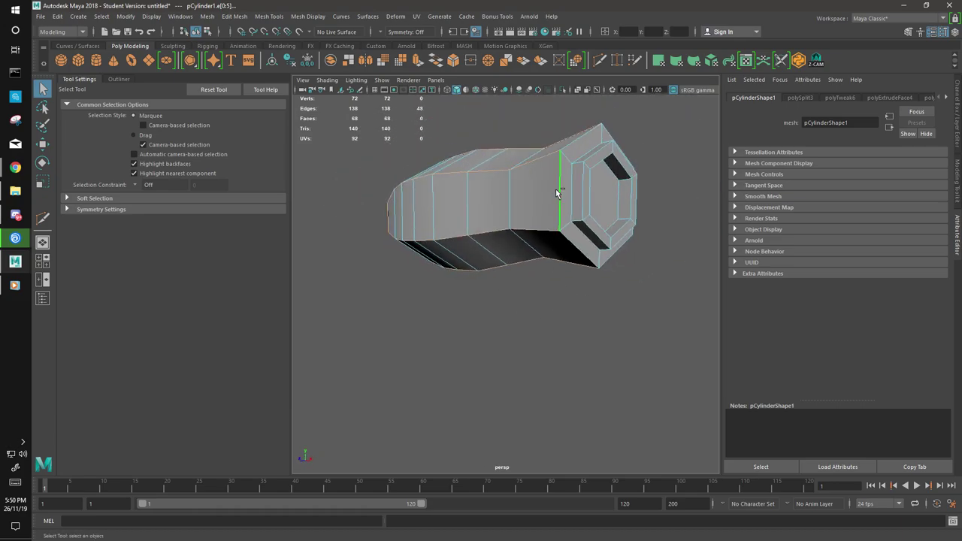
Step: Bevel the selected edges with fraction 0.2 and 2 segments
left_click(634, 233, "shift")
mouse_move(634, 233)
left_mouse_down("alt")
mouse_move(467, 289)
mouse_move(478, 315)
mouse_move(541, 248)
left_mouse_up("alt")
key("ctrl+b")
scroll(467, 290, "up", 5)
mouse_move(519, 121)
left_mouse_down()
mouse_move(524, 140)
mouse_move(512, 121)
left_mouse_up()
mouse_move(526, 225)
left_mouse_down("alt")
mouse_move(556, 312)
mouse_move(549, 344)
mouse_move(638, 318)
mouse_move(580, 321)
left_mouse_up("alt")
Step: Frame the handle, select the edge loop at its end and move it
key("q")
left_click(580, 321)
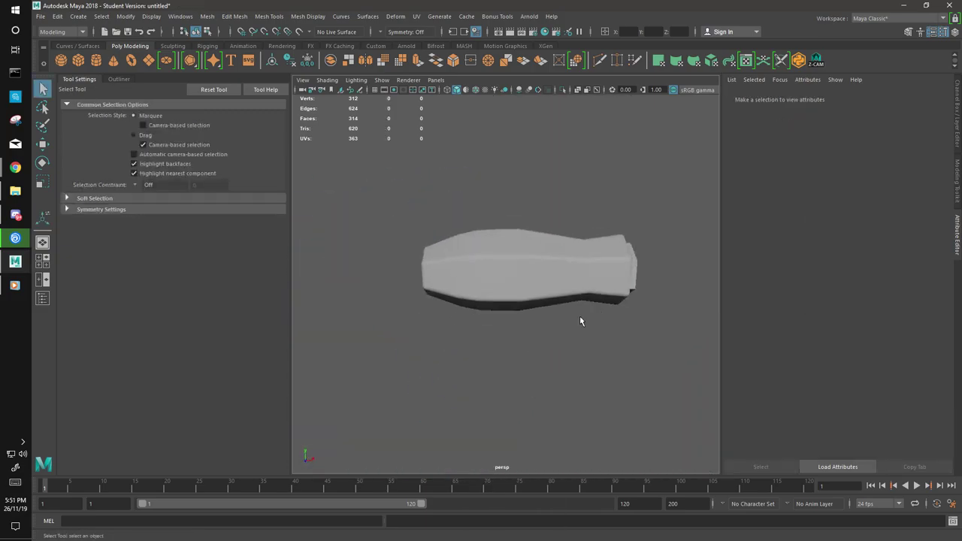
left_click(576, 287)
key("f")
mouse_move(575, 287)
left_mouse_down("alt")
mouse_move(481, 252)
mouse_move(502, 248)
left_mouse_up("alt")
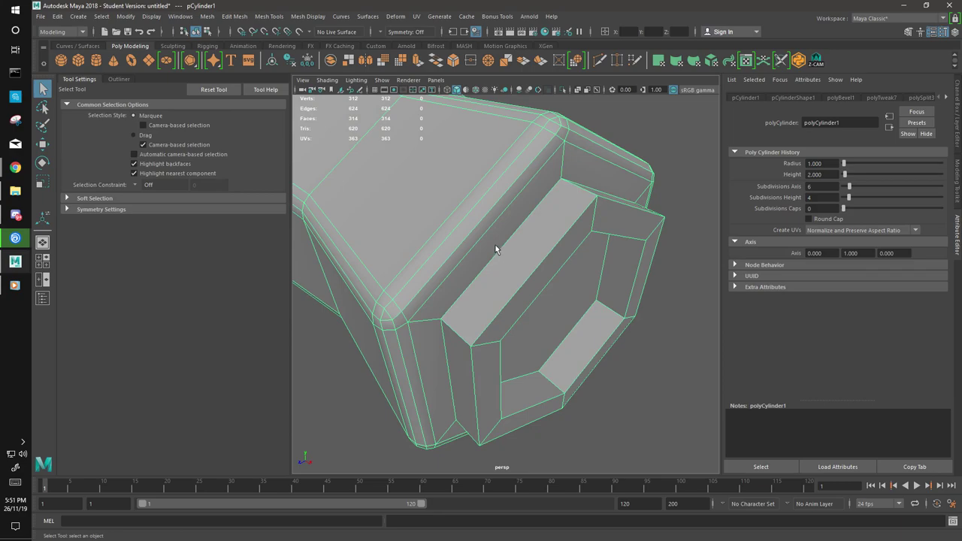
right_click_drag(495, 249, 509, 208)
left_click_drag(509, 208, 571, 271, "alt")
double_click(506, 271)
key("w")
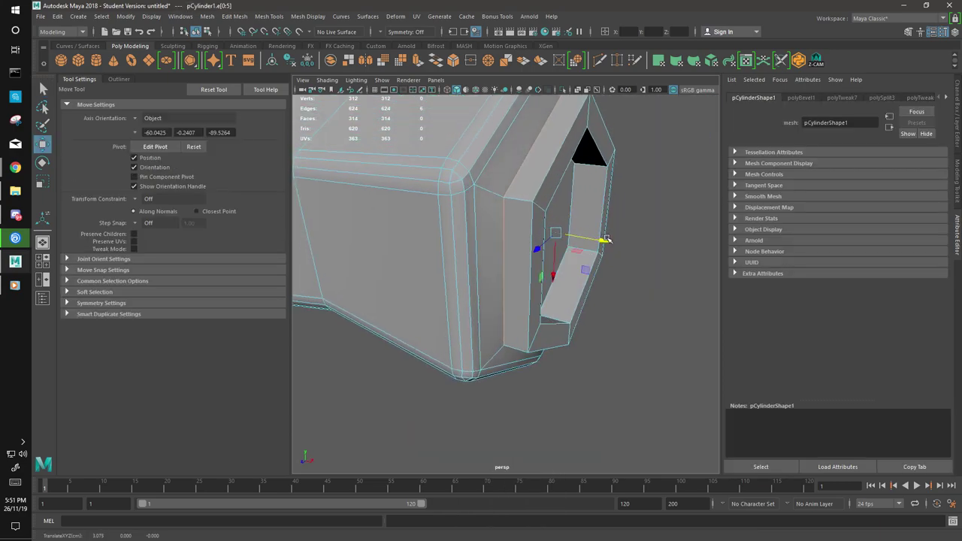
Step: Extrude the end face inward into a recessed hexagonal socket
mouse_move(606, 239)
left_mouse_down("alt")
mouse_move(516, 233)
mouse_move(579, 315)
mouse_move(536, 265)
left_mouse_up("alt")
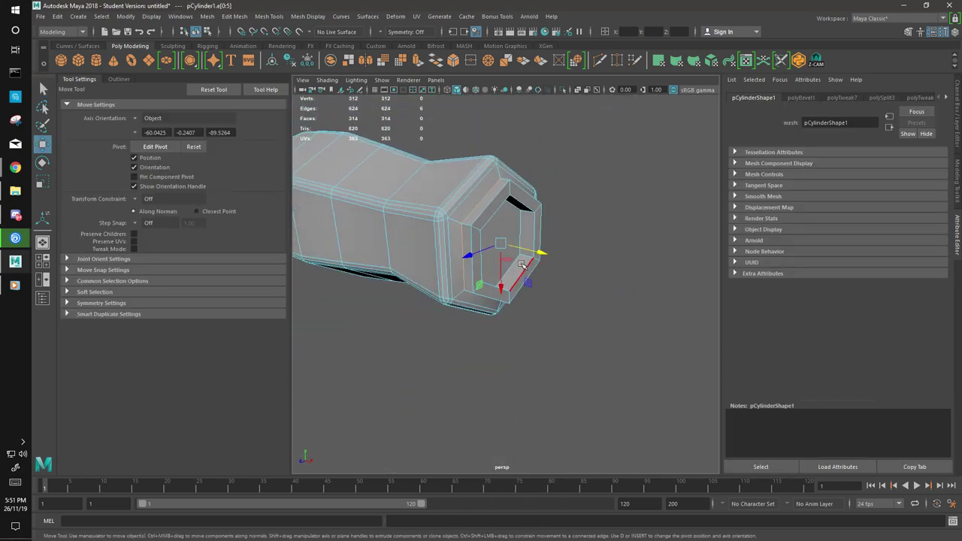
left_click_drag(595, 294, 465, 263, "alt")
key("F11")
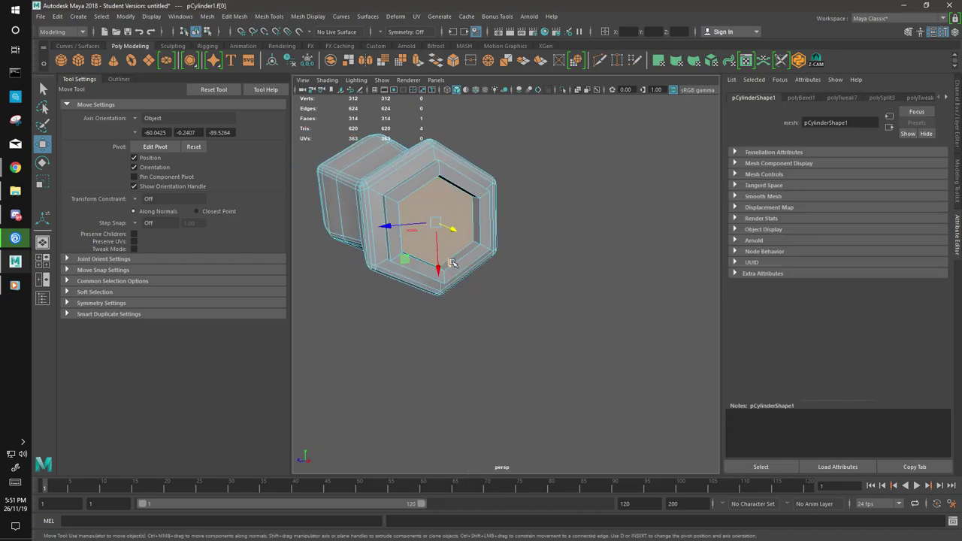
key("ctrl+e")
Step: Select the new 15-sided cylinder as a whole object
left_click_drag(452, 263, 466, 269, "alt")
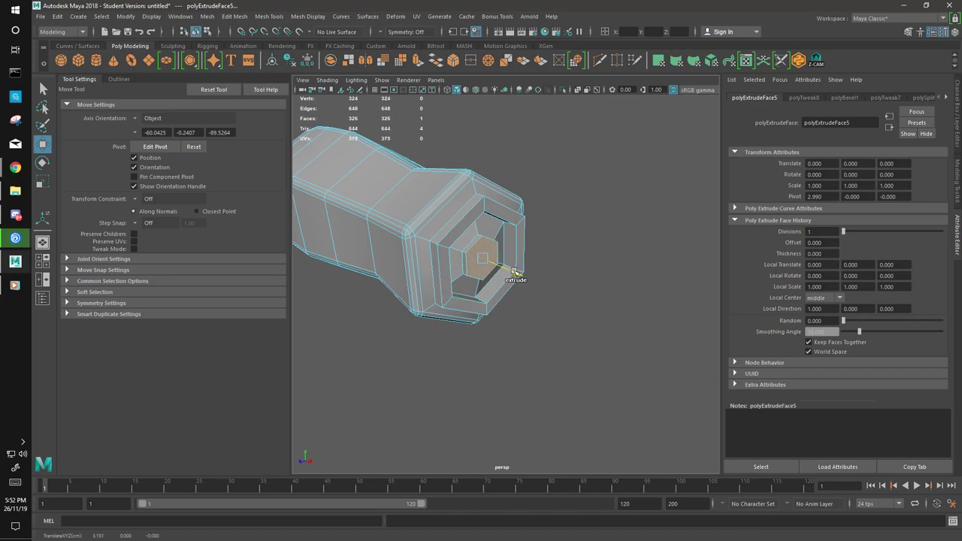
left_click(584, 284)
key("F8")
Step: Stretch the 15-sided cylinder into a long thin rod and move it into the handle's socket
key("e")
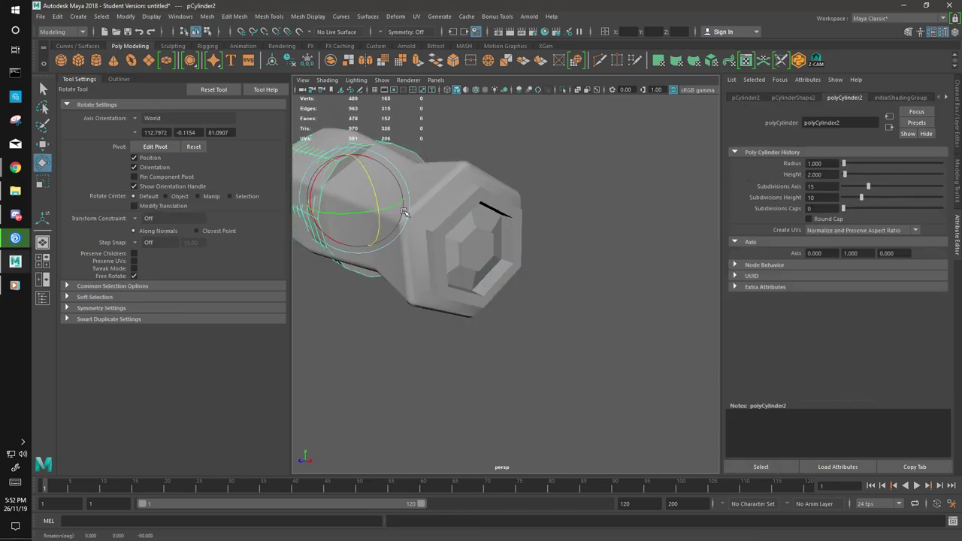
key("r")
key("f")
scroll(571, 329, "down", 3)
mouse_move(572, 328)
left_mouse_down("alt")
mouse_move(594, 263)
mouse_move(521, 369)
left_mouse_up("alt")
left_click_drag(519, 281, 881, 307)
key("w")
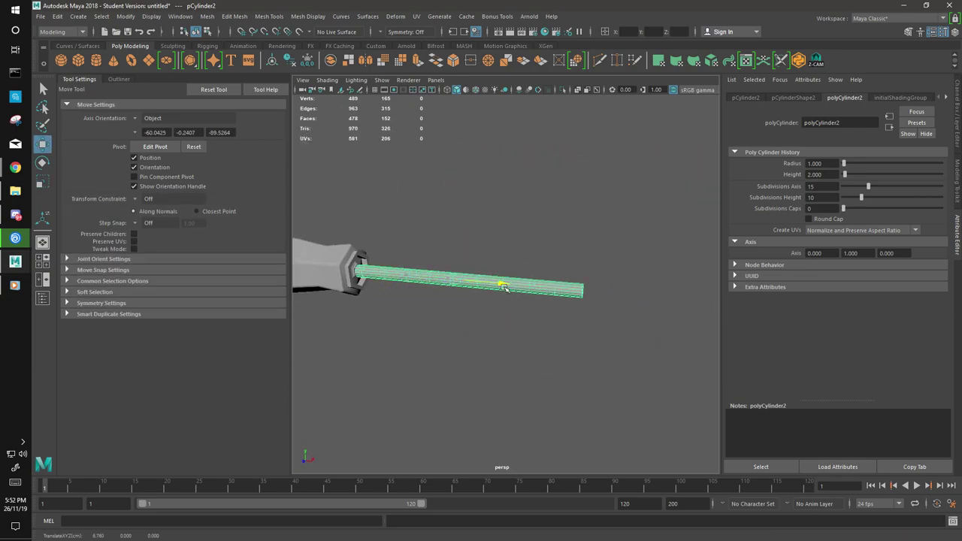
left_click_drag(520, 293, 518, 304, "alt")
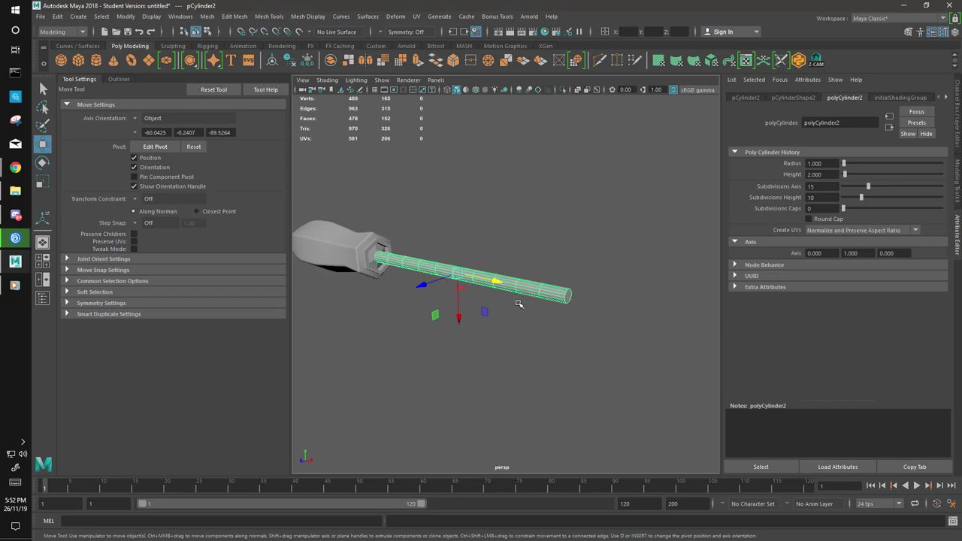
left_click_drag(519, 304, 518, 346, "alt")
Step: Replace the cylinder rod with a polygon cube and position it as the shaft
key("Delete")
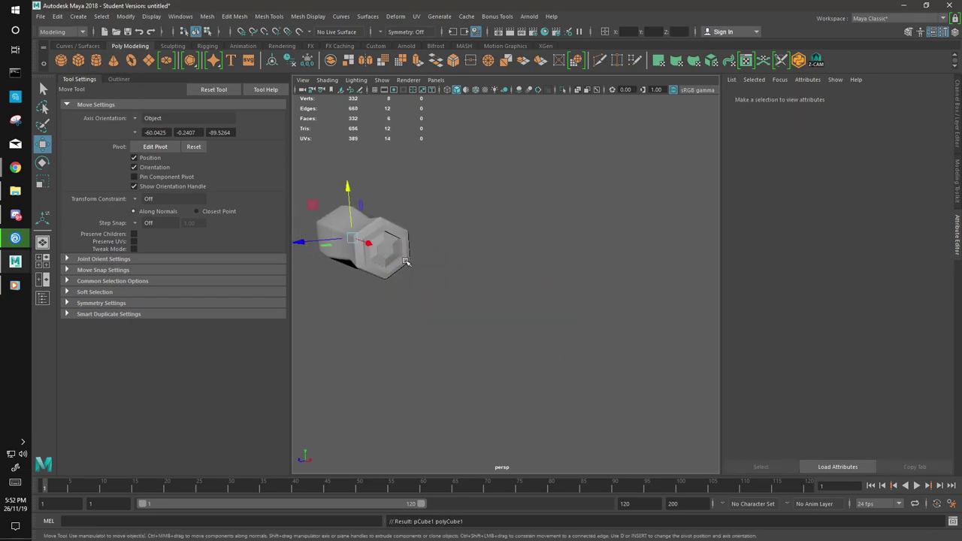
left_click(380, 245)
key("r")
key("w")
mouse_move(510, 353)
left_mouse_down("alt")
mouse_move(495, 312)
mouse_move(477, 321)
left_mouse_up("alt")
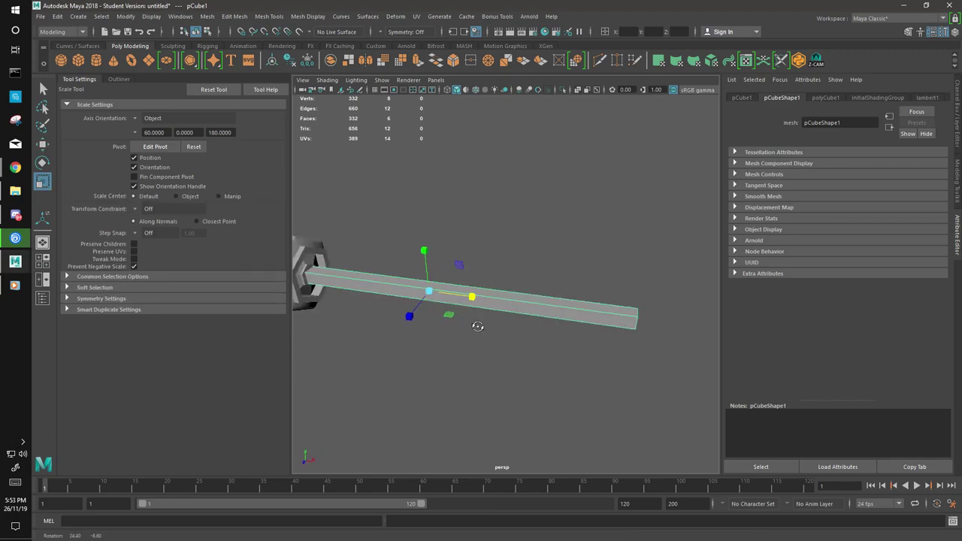
Step: Multi-Cut an edge loop across the shaft's middle and select its end face
left_click(600, 60)
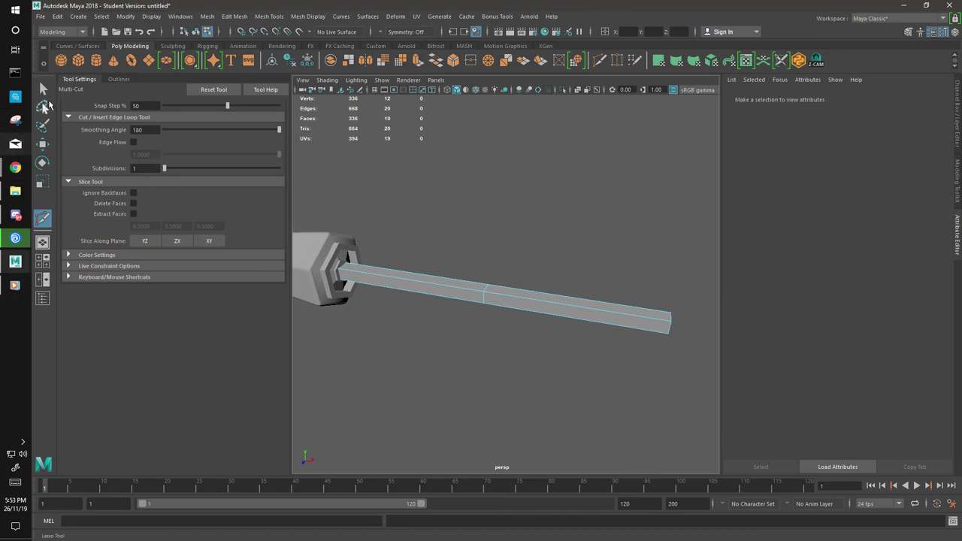
left_click(45, 106)
mouse_move(481, 301)
left_mouse_down("alt")
mouse_move(452, 323)
mouse_move(553, 333)
mouse_move(543, 368)
left_mouse_up("alt")
left_click(494, 319)
key("r")
scroll(511, 371, "up", 5)
key("w")
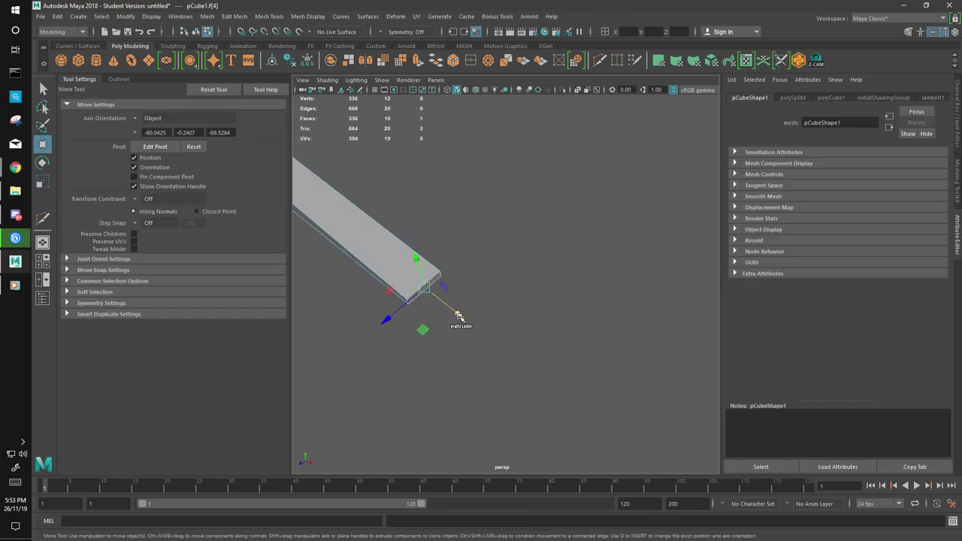
key("r")
Step: Extrude and widen the end face, pull it outward, then extrude and shrink the tip into a taper
mouse_move(372, 330)
left_mouse_down("shift")
mouse_move(477, 337)
mouse_move(500, 161)
left_mouse_up("shift")
key("w")
mouse_move(537, 218)
left_mouse_down("shift")
mouse_move(598, 235)
mouse_move(548, 296)
left_mouse_up("shift")
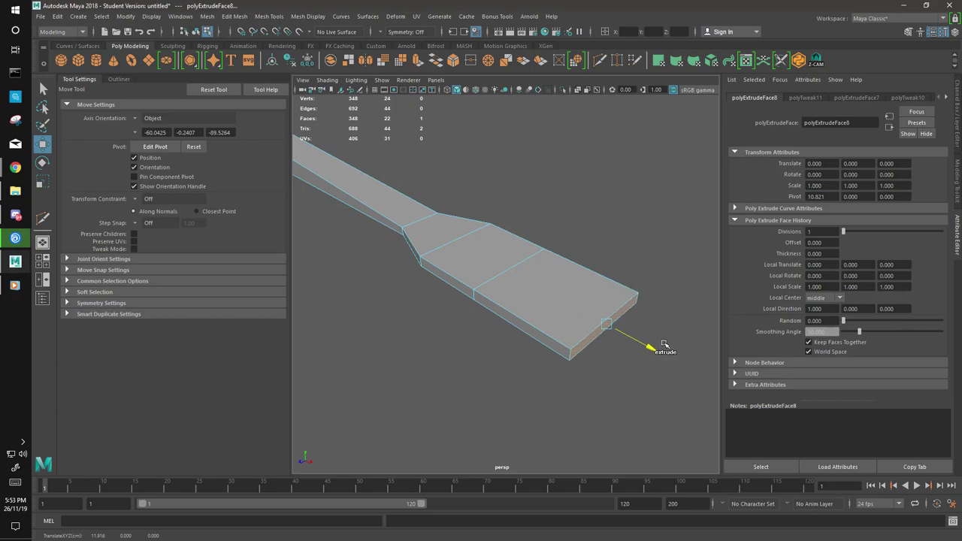
key("r")
left_click_drag(667, 344, 622, 340, "shift")
Step: Add an edge loop along the blade
key("e")
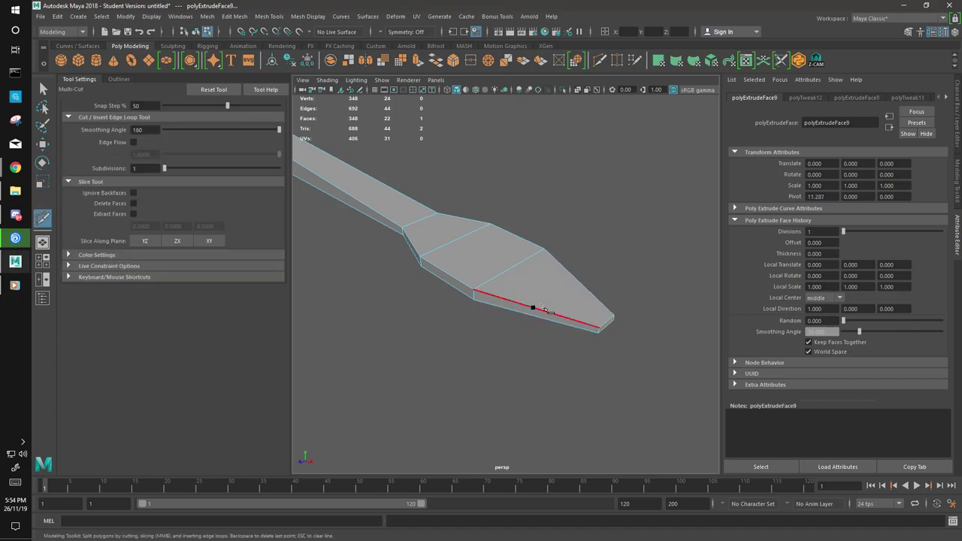
left_click(524, 315, "ctrl")
left_click_drag(524, 315, 494, 305, "alt")
middle_click_drag(494, 305, 484, 260, "alt")
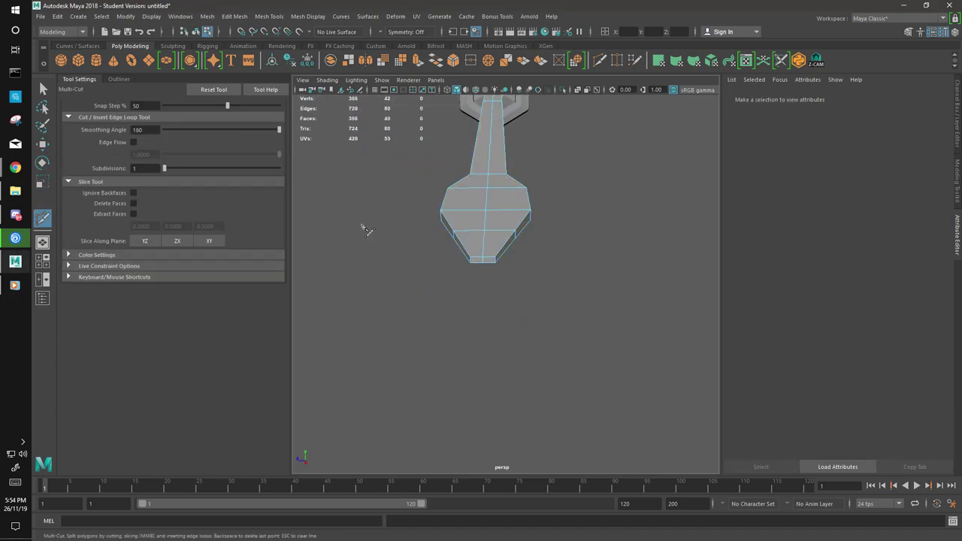
key("q")
Step: Select and scale edges on the shaft and blade end to shape the blade
mouse_move(367, 231)
left_mouse_down("alt")
mouse_move(498, 236)
mouse_move(398, 249)
mouse_move(644, 344)
mouse_move(655, 192)
left_mouse_up("alt")
left_click(406, 237)
key("r")
left_click_drag(614, 234, 640, 324, "alt")
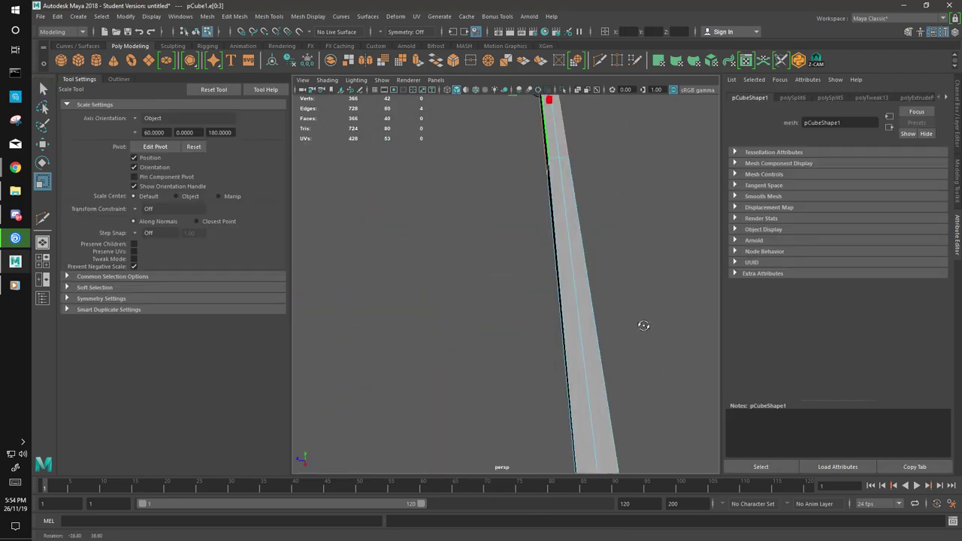
left_click(595, 301)
mouse_move(594, 301)
left_mouse_down("alt")
mouse_move(623, 369)
mouse_move(543, 330)
mouse_move(594, 318)
mouse_move(618, 350)
mouse_move(538, 293)
left_mouse_up("alt")
mouse_move(576, 252)
left_mouse_down("alt")
mouse_move(443, 311)
mouse_move(541, 327)
left_mouse_up("alt")
right_click(564, 256)
left_click_drag(564, 256, 618, 381, "alt")
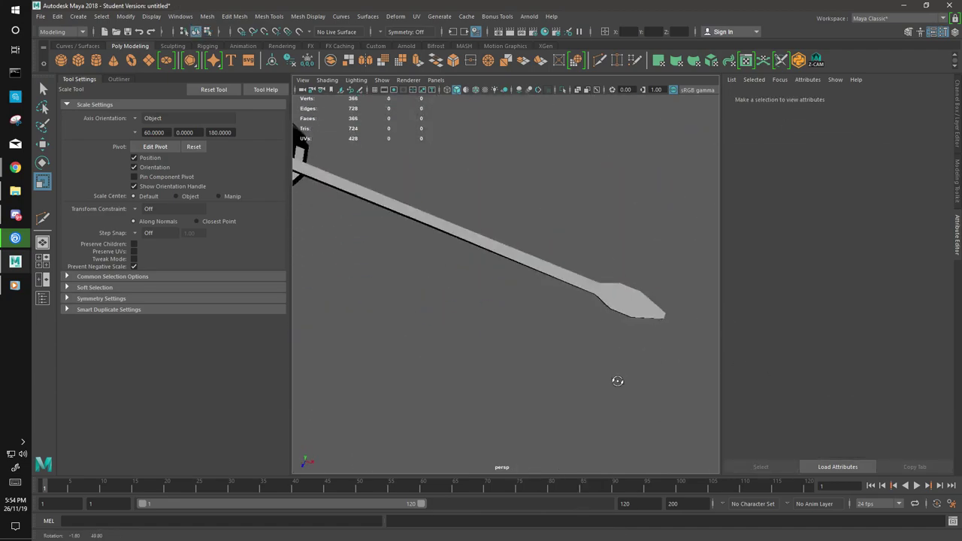
left_click(443, 227)
mouse_move(443, 227)
left_mouse_down("alt")
mouse_move(451, 268)
mouse_move(509, 251)
left_mouse_up("alt")
right_click_drag(509, 251, 500, 226)
left_click(534, 282)
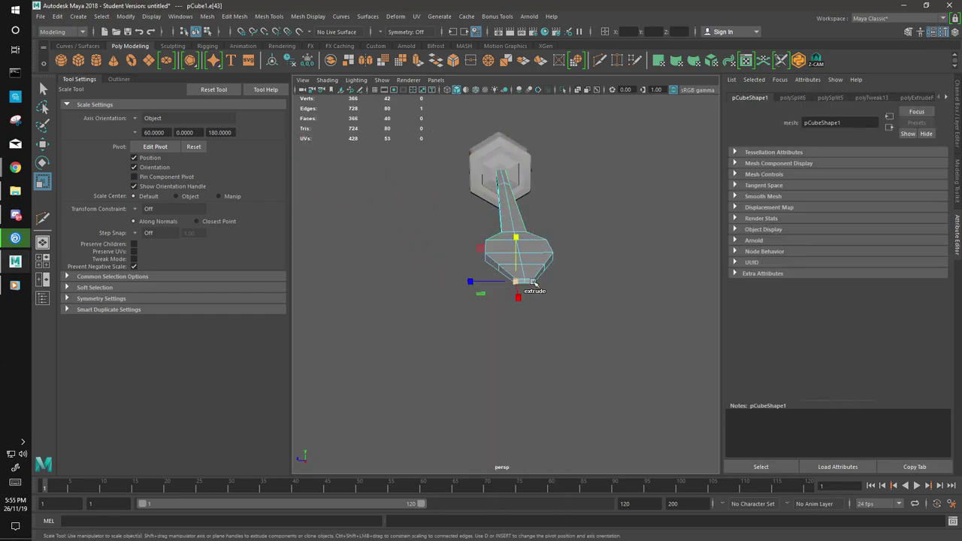
mouse_move(482, 283)
left_mouse_down("alt")
mouse_move(489, 337)
mouse_move(456, 288)
mouse_move(666, 250)
left_mouse_up("alt")
Step: Return to Object Mode and select the whole shaft for smoothing
left_click(576, 218)
mouse_move(576, 218)
left_mouse_down("alt")
mouse_move(621, 269)
mouse_move(522, 333)
mouse_move(447, 324)
mouse_move(460, 219)
left_mouse_up("alt")
right_click(459, 219)
left_click(508, 203)
left_click(509, 258)
mouse_move(509, 258)
left_mouse_down("alt")
mouse_move(483, 255)
mouse_move(526, 258)
mouse_move(563, 307)
mouse_move(548, 356)
mouse_move(579, 373)
mouse_move(595, 304)
left_mouse_up("alt")
scroll(594, 305, "down", 5)
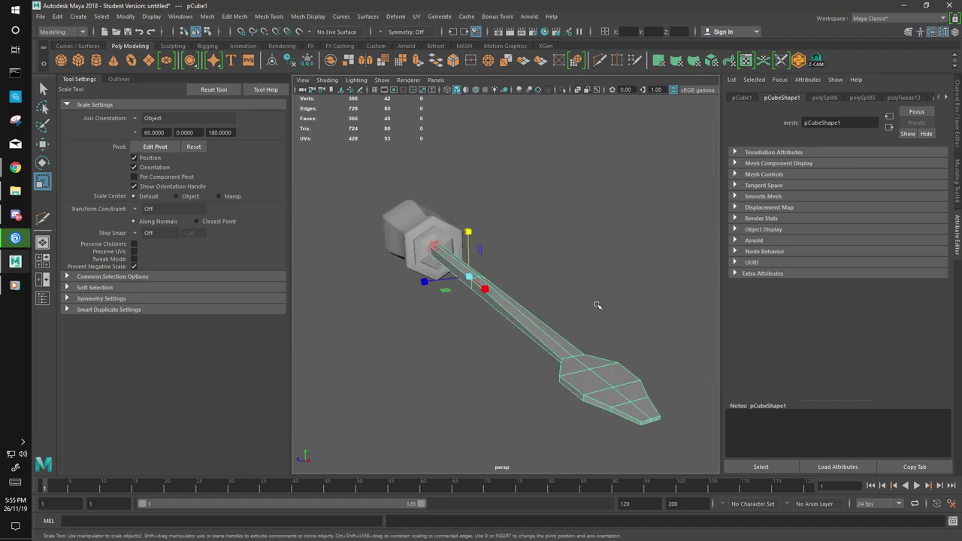
left_click(481, 376)
mouse_move(482, 376)
left_mouse_down("alt")
mouse_move(503, 347)
mouse_move(659, 349)
left_mouse_up("alt")
left_click(519, 316)
Step: Undo the shaft smooth and insert two edge loops on the shaft near the blade
left_click(383, 62)
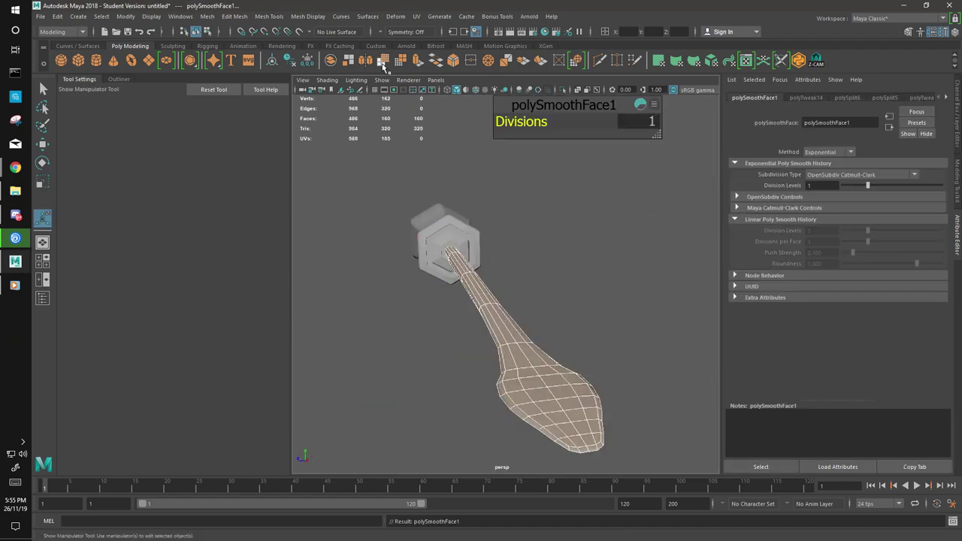
key("ctrl+z")
right_click_drag(556, 316, 577, 323, "shift")
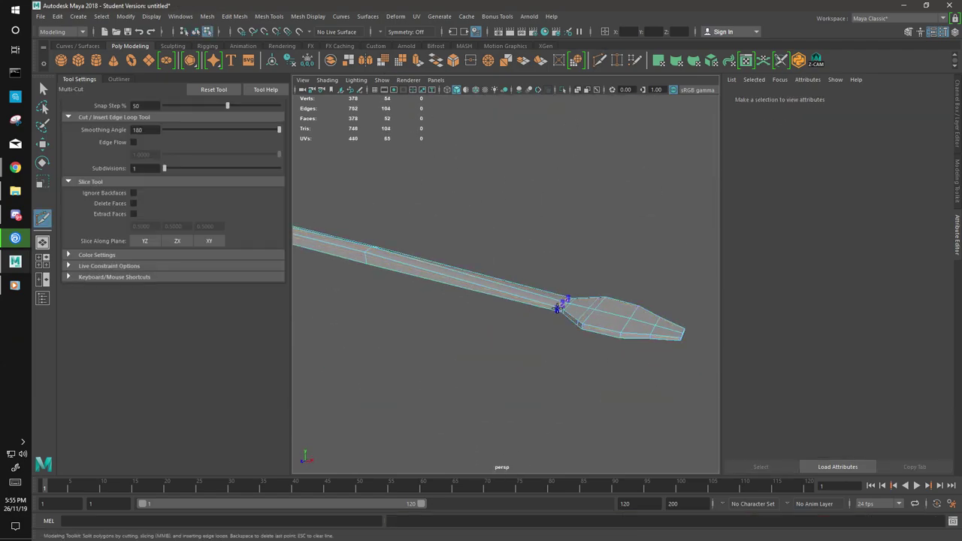
left_click_drag(679, 336, 493, 406, "alt")
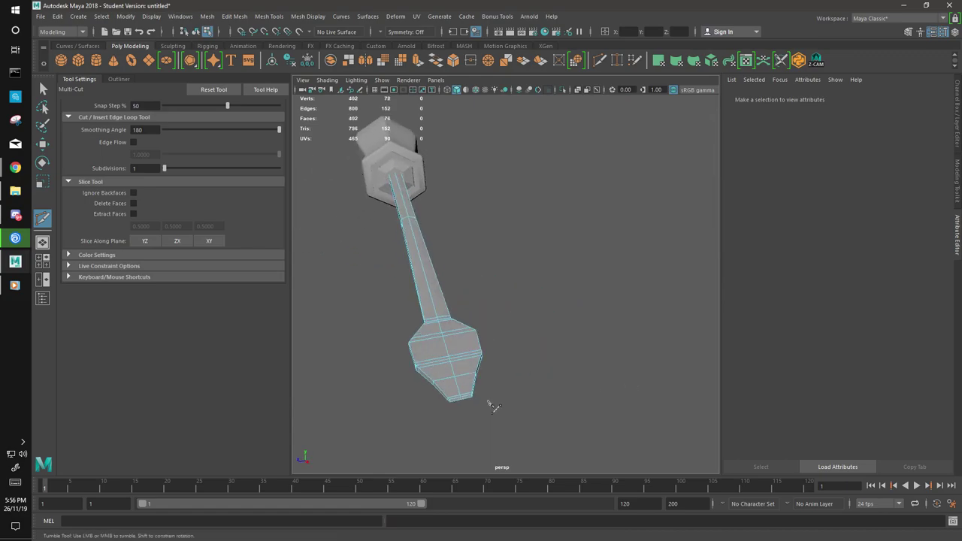
left_click_drag(432, 419, 634, 333, "alt")
left_click(633, 334, "ctrl")
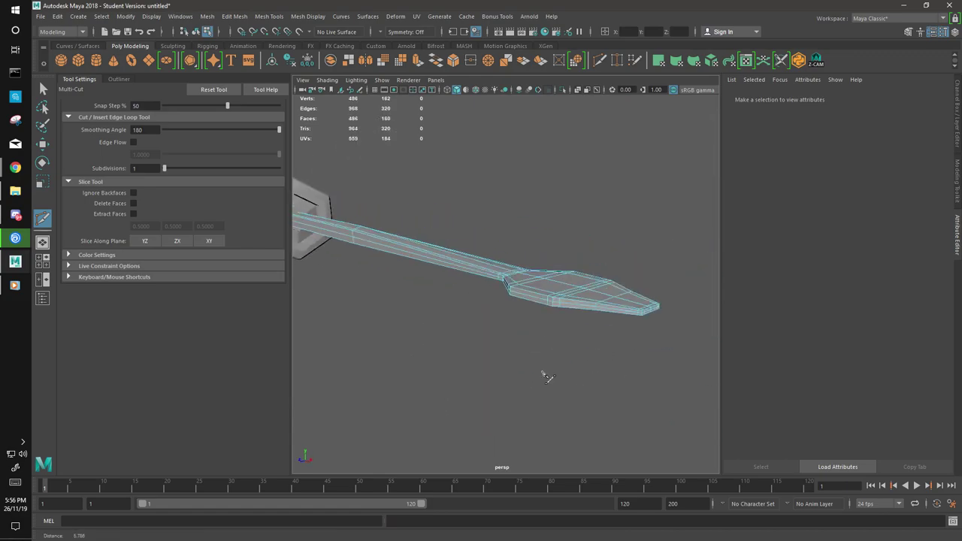
Step: Select the shaft and apply Mesh > Smooth to it
key("q")
left_click(519, 297)
mouse_move(553, 299)
left_mouse_down("alt")
mouse_move(541, 325)
mouse_move(557, 316)
left_mouse_up("alt")
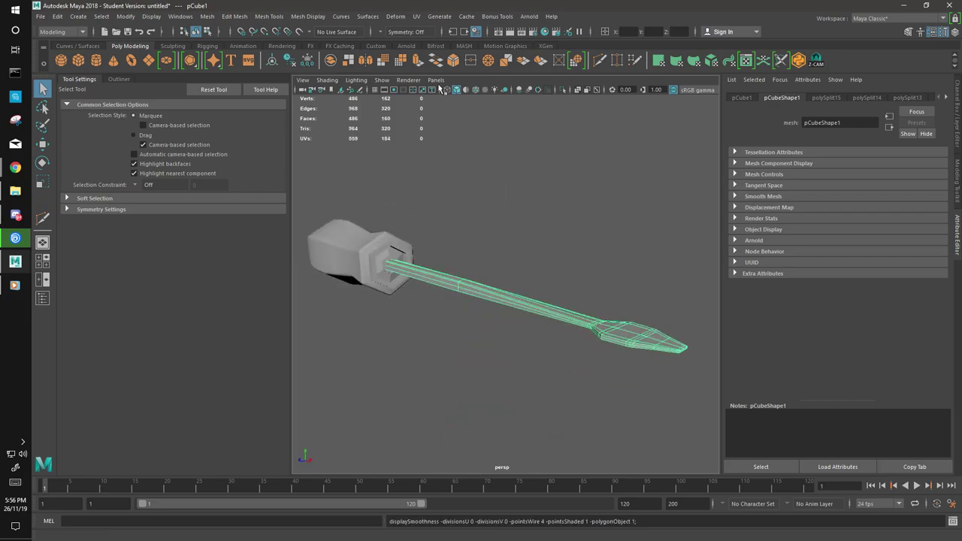
left_click(382, 60)
left_click(616, 305)
Step: Extrude the selected faces of the hexagonal handle with Ctrl+E
mouse_move(617, 305)
left_mouse_down("alt")
mouse_move(518, 351)
mouse_move(639, 370)
mouse_move(540, 354)
left_mouse_up("alt")
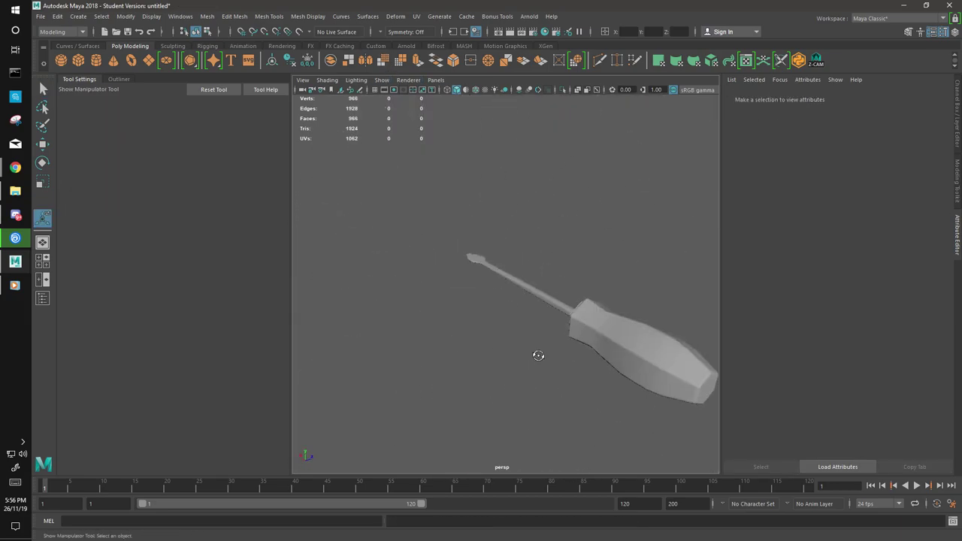
key("ctrl+e")
scroll(581, 241, "up", 3)
Step: Smooth the handle, ending with a 1-division smooth after undo and redo
left_click(384, 61)
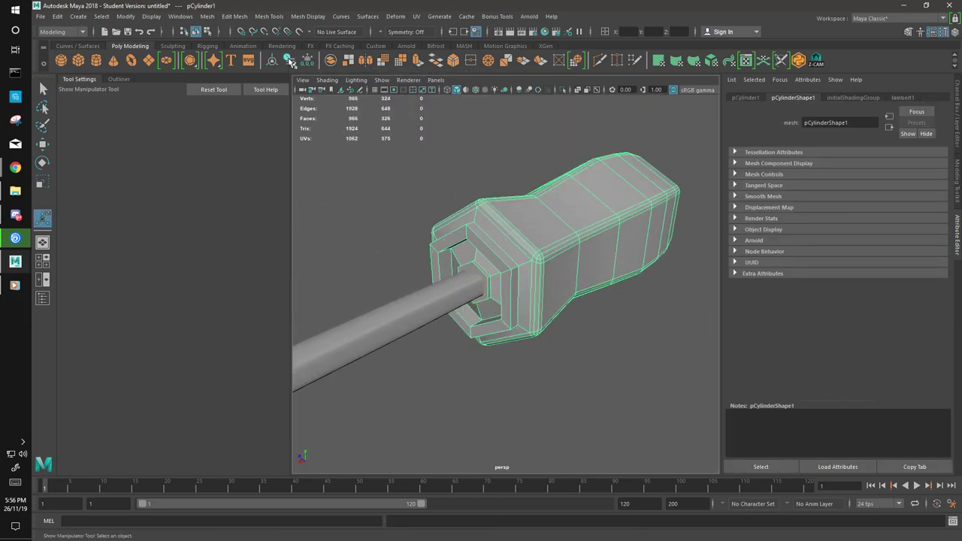
middle_click_drag(496, 294, 509, 294)
scroll(510, 293, "down", 5)
left_click_drag(510, 293, 425, 288, "alt")
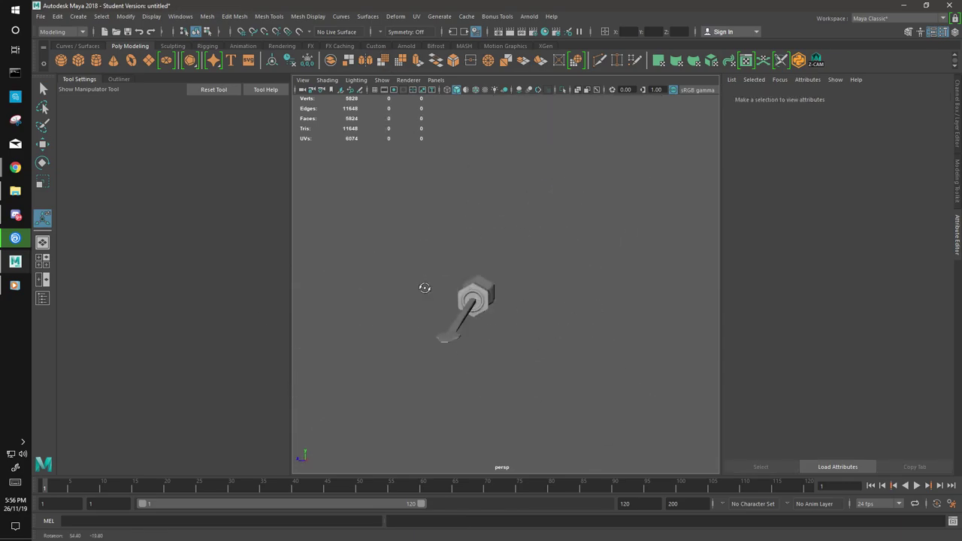
key("ctrl+z")
key("ctrl+z")
key("ctrl+z")
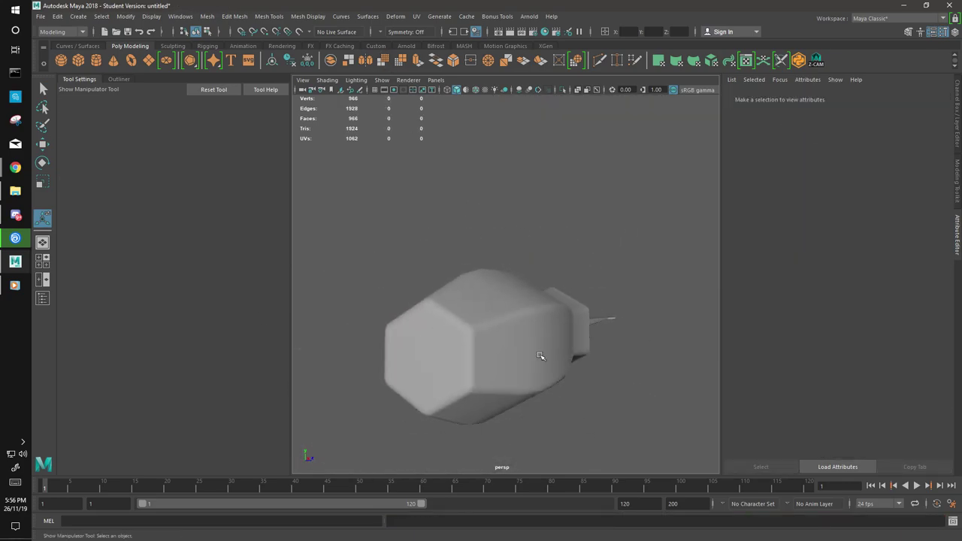
scroll(504, 350, "up", 3)
key("shift+z")
key("shift+z")
key("shift+z")
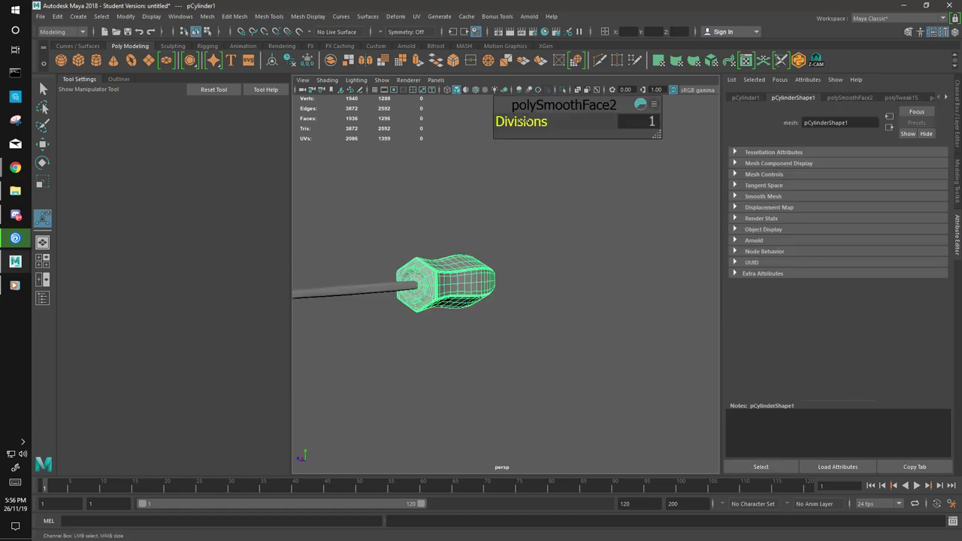
key("shift+z")
Step: Undo the handle smoothing and cut edge loops near the socket
key("ctrl+z")
key("ctrl+z")
key("ctrl+z")
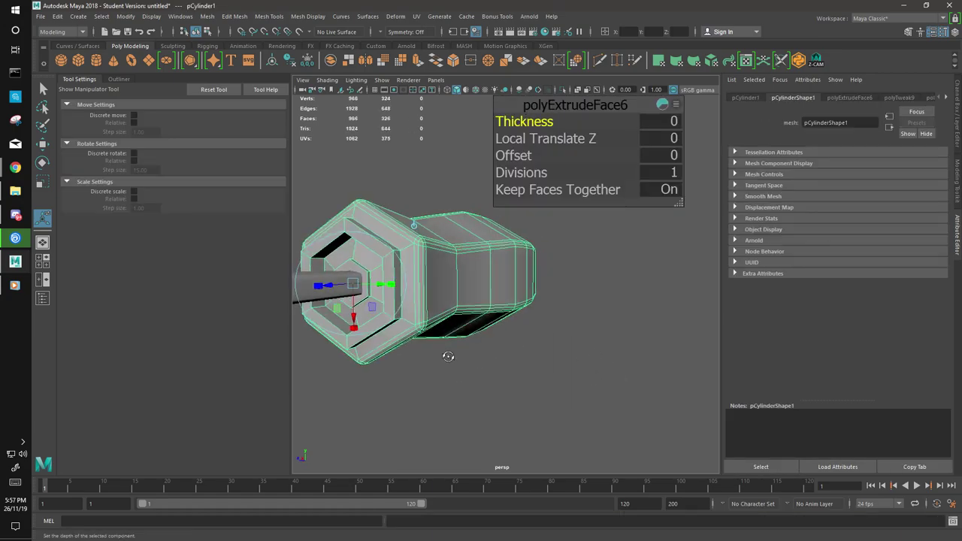
key("ctrl+z")
key("ctrl+z")
key("ctrl+z")
key("shift+z")
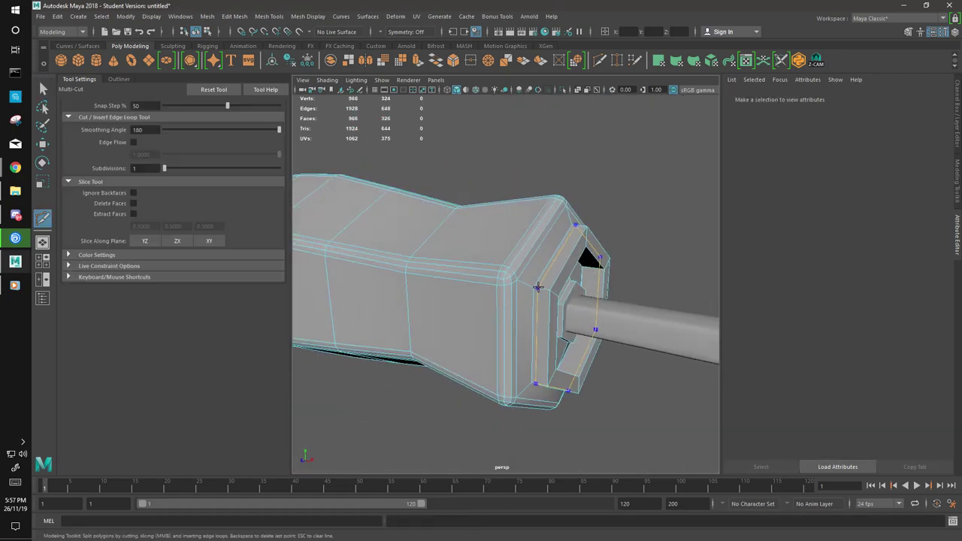
key("shift+z")
key("shift+z")
key("shift+z")
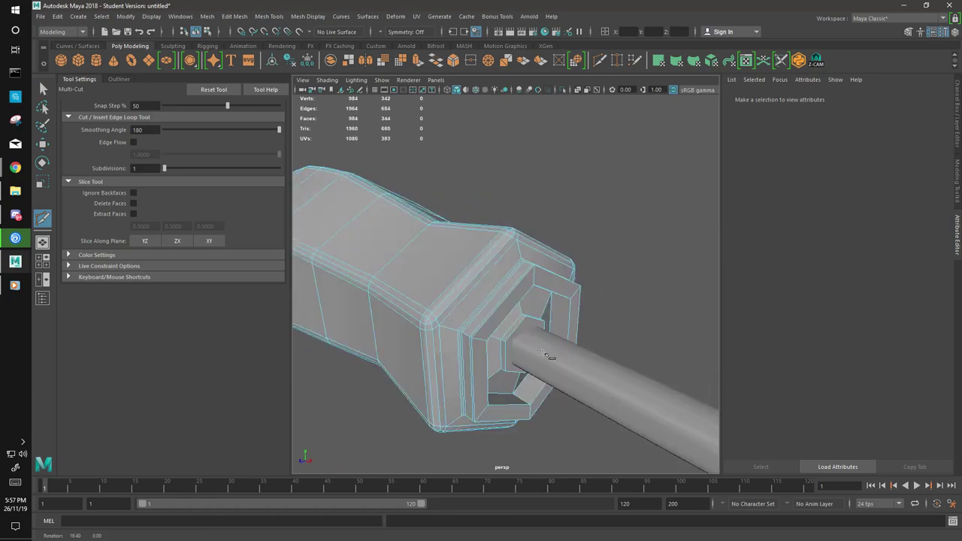
key("shift+z")
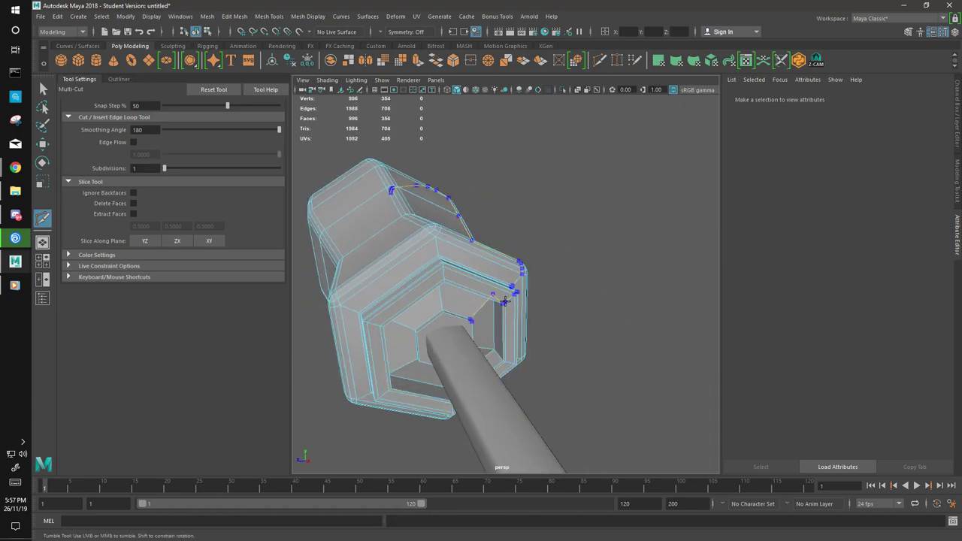
Step: Finish the cut loop around the socket opening and select the face where the shaft enters
right_click_drag(505, 301, 594, 277, "alt")
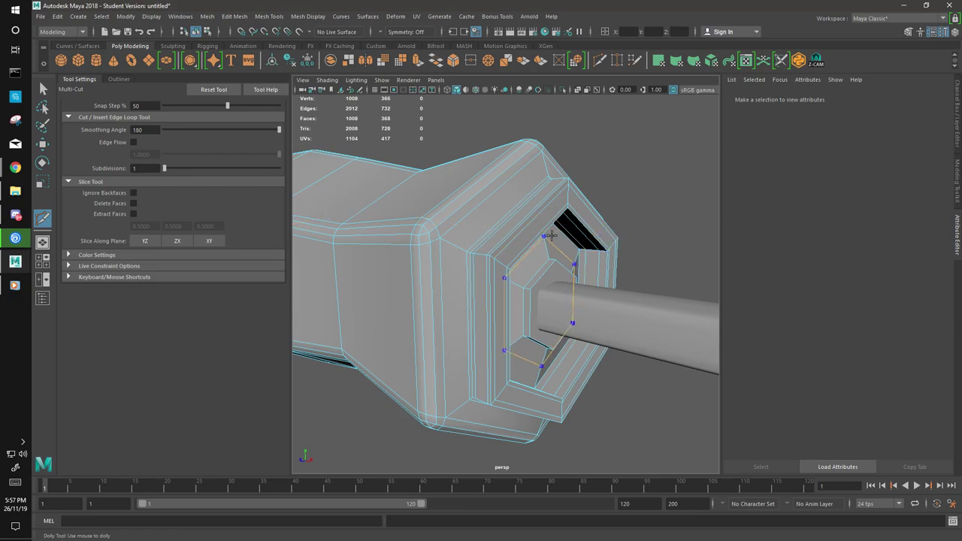
key("shift+z")
key("shift+z")
key("shift+z")
key("shift+z")
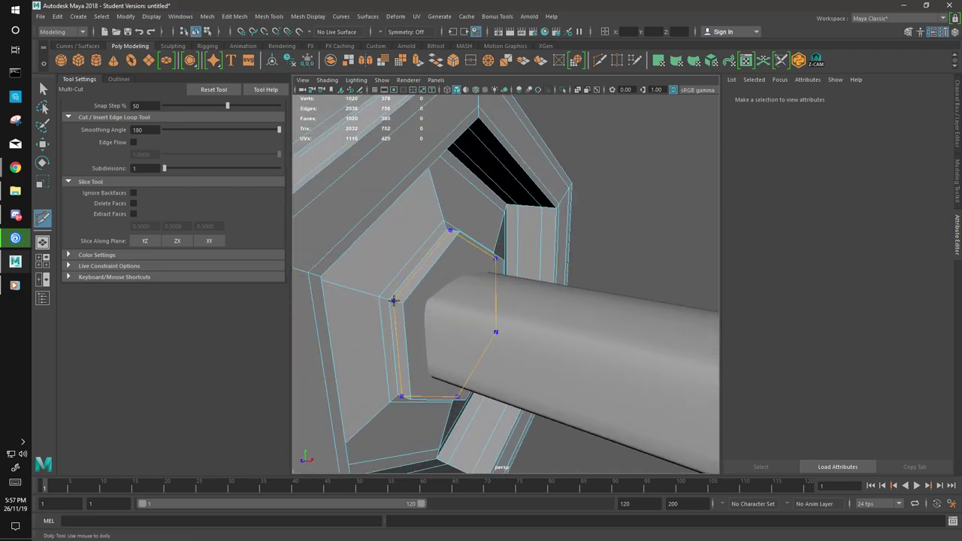
key("q")
right_click_drag(426, 309, 436, 218)
Step: Extrude the inner socket face twice, then undo a trial bevel on the handle
double_click(449, 279)
key("ctrl+e")
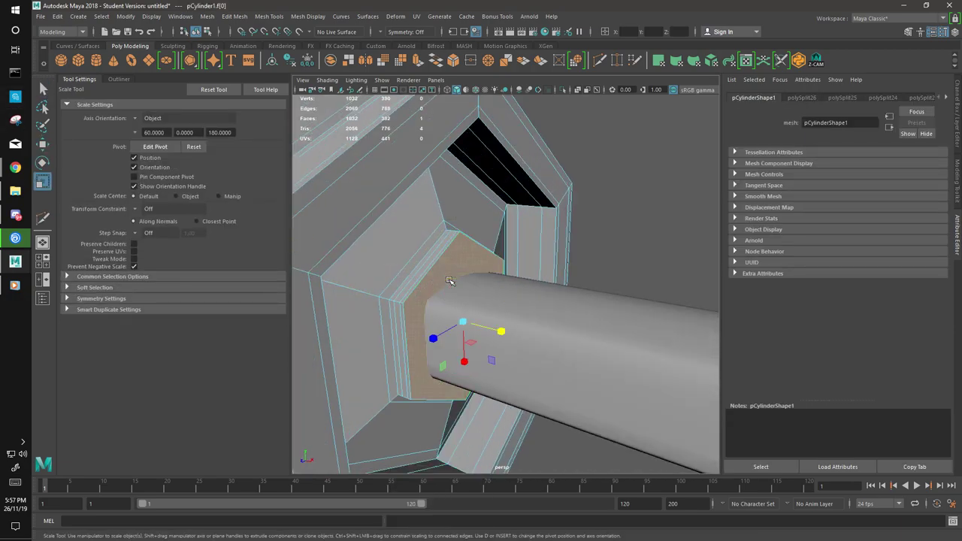
key("ctrl+e")
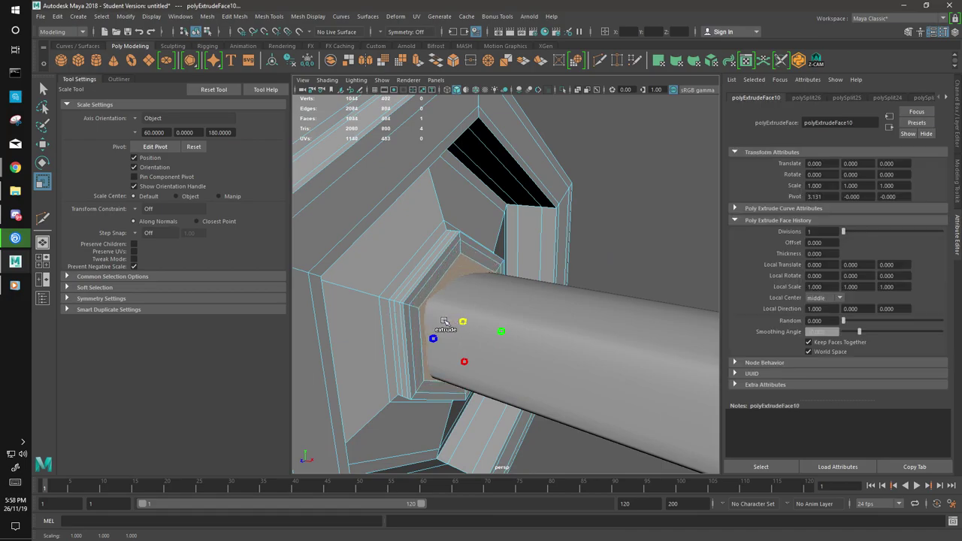
right_click_drag(509, 221, 509, 190)
key("ctrl+b")
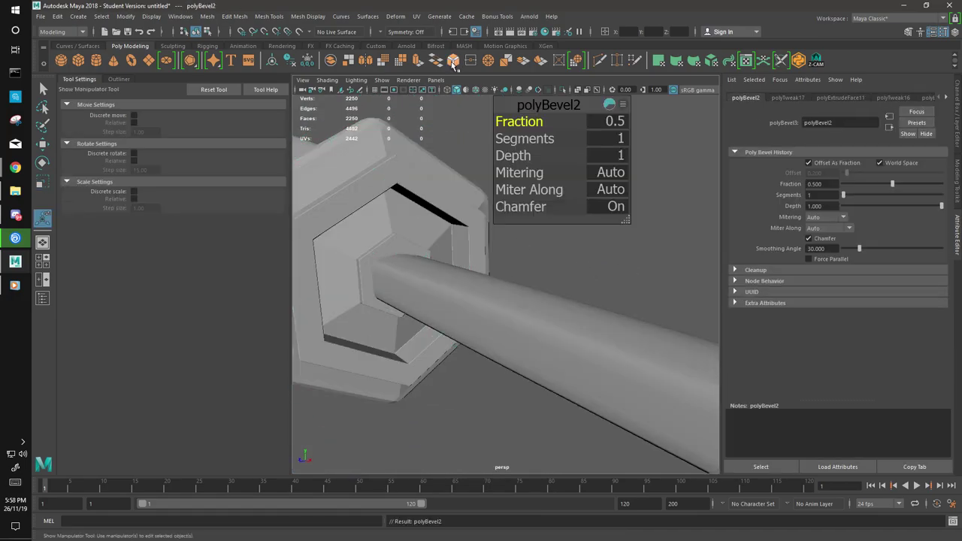
key("ctrl+z")
Step: Smooth the handle mesh with Divisions set to 2
right_click_drag(613, 274, 586, 301, "shift")
mouse_move(526, 301)
left_mouse_down("alt")
mouse_move(489, 301)
mouse_move(541, 344)
mouse_move(555, 339)
left_mouse_up("alt")
left_click(640, 121)
type("2")
key("Return")
Step: Assign a new red Lambert material to the handle
left_click(346, 241)
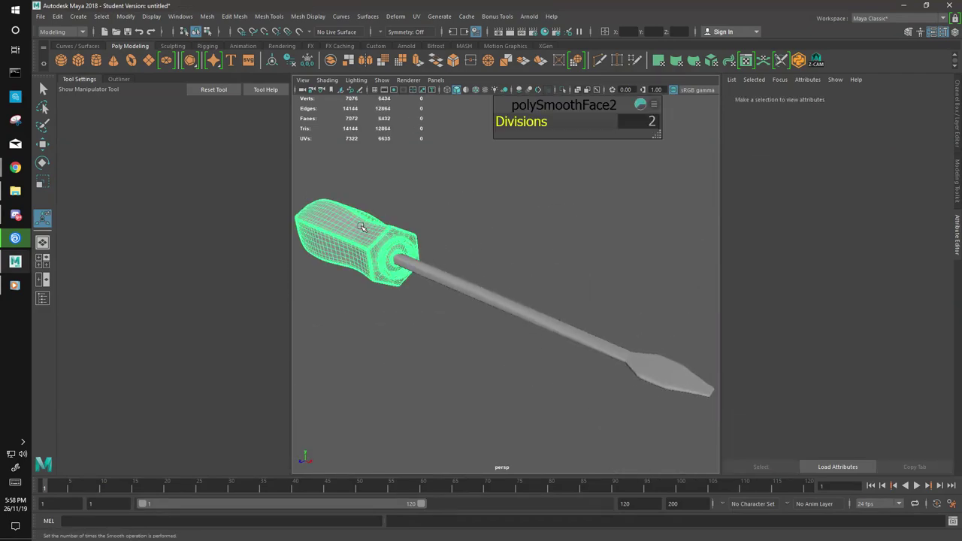
right_click_drag(346, 240, 369, 463)
type("lambert")
left_click(406, 226)
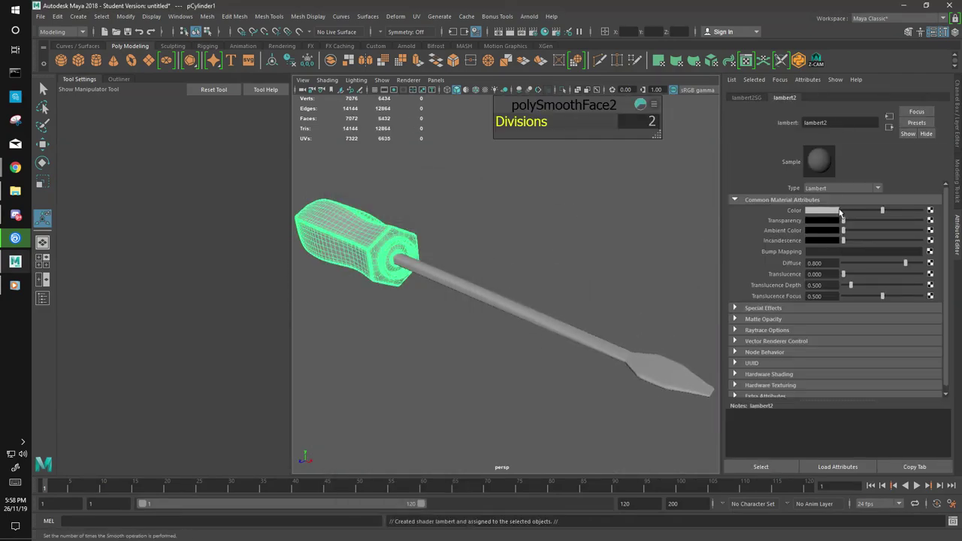
left_click(834, 215)
left_click(884, 215)
left_click(827, 338)
left_click(526, 226)
Step: Assign a new Blinn material to the shaft
left_click_drag(526, 226, 948, 304, "alt")
left_click_drag(602, 338, 526, 226, "alt")
left_click(495, 323)
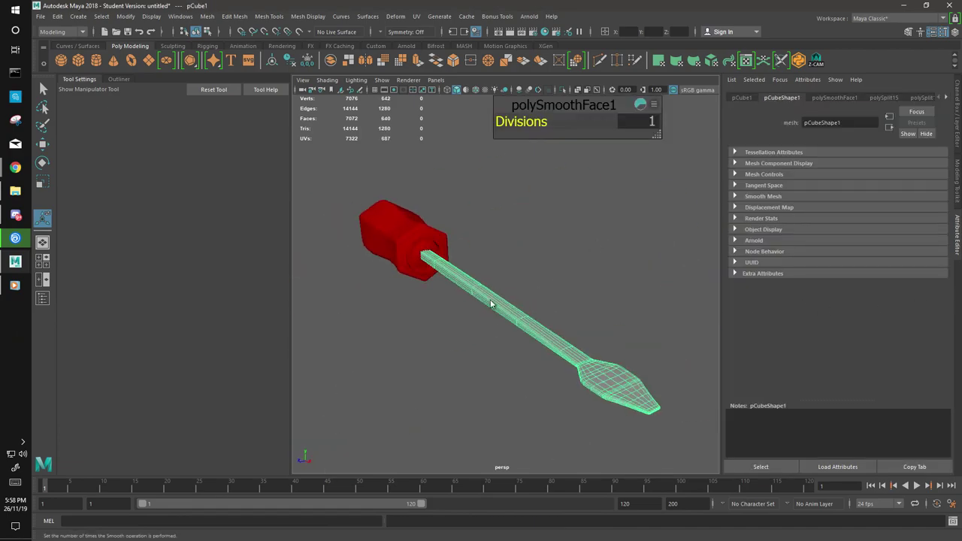
right_click_drag(430, 241, 494, 491)
type("blinn")
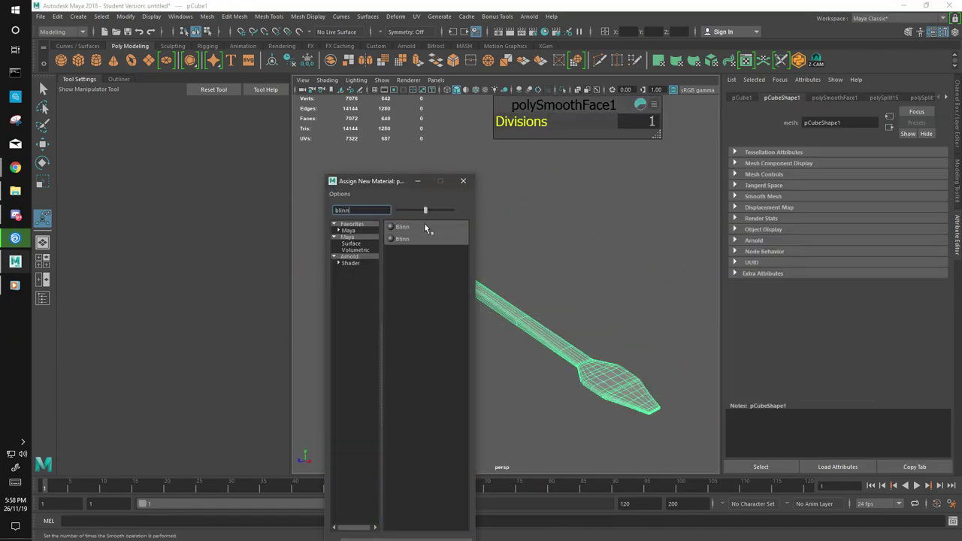
left_click(424, 225)
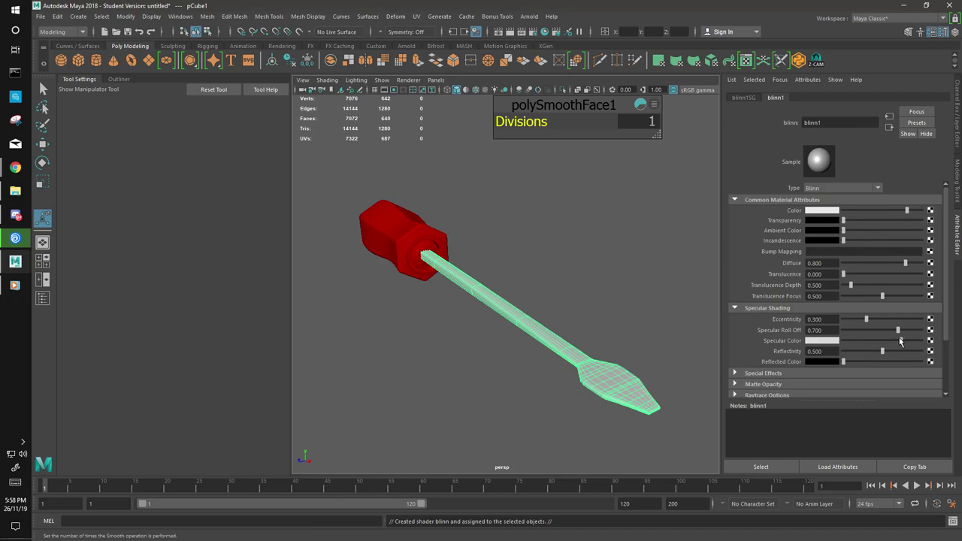
Step: Turn on Wireframe on Shaded to show edges over the shading
left_click(608, 328)
left_click_drag(607, 329, 574, 311, "alt")
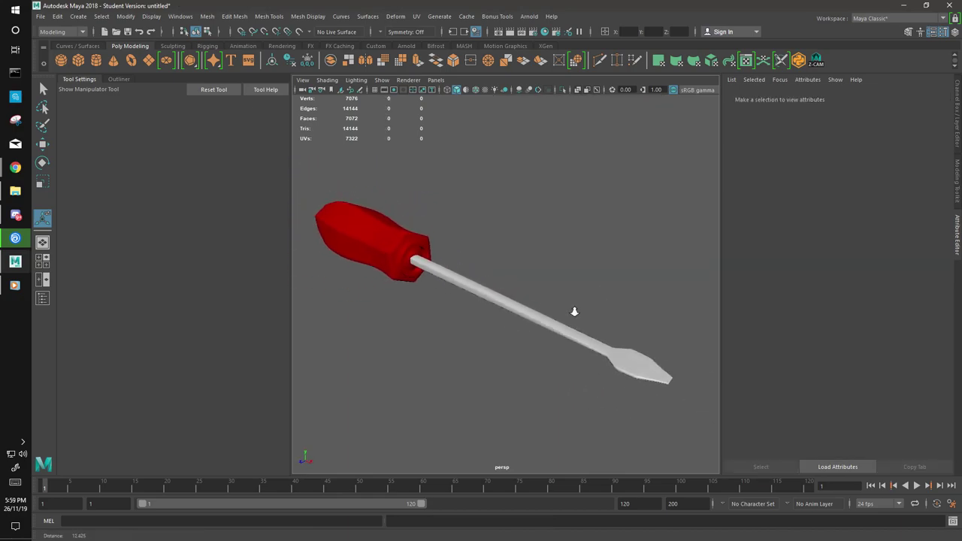
left_click(475, 89)
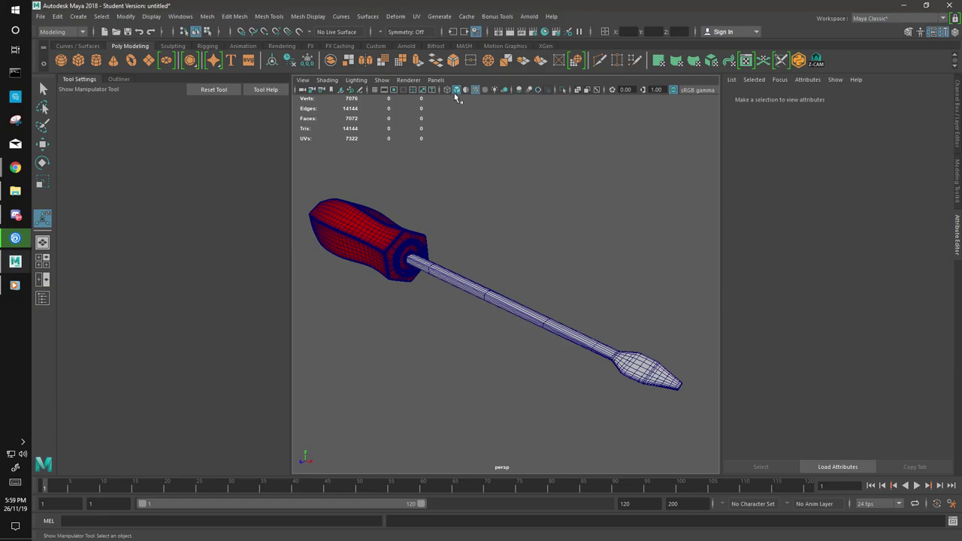
Step: Select and frame the handle, pick a first side face, and hide the red material
key("q")
left_click(376, 230)
key("f")
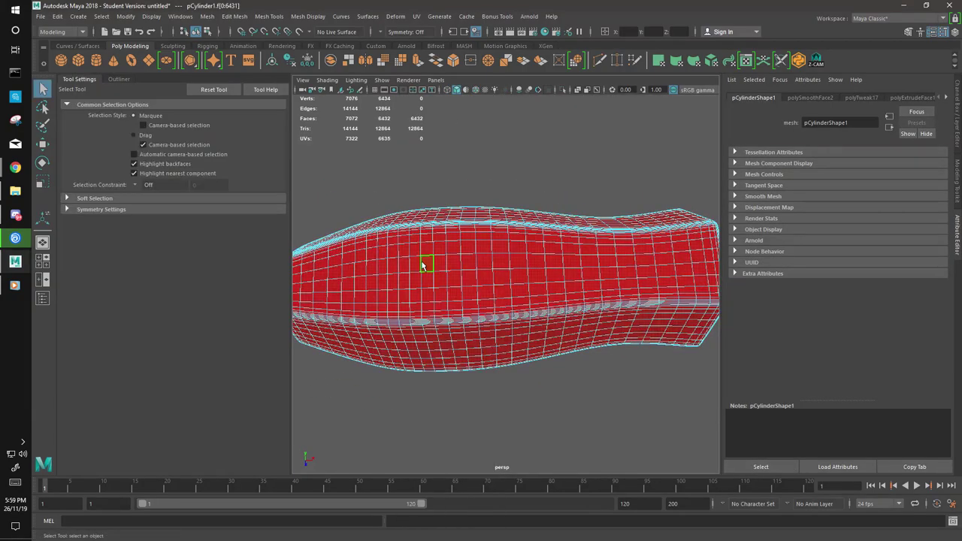
left_click(408, 263)
left_click(476, 91)
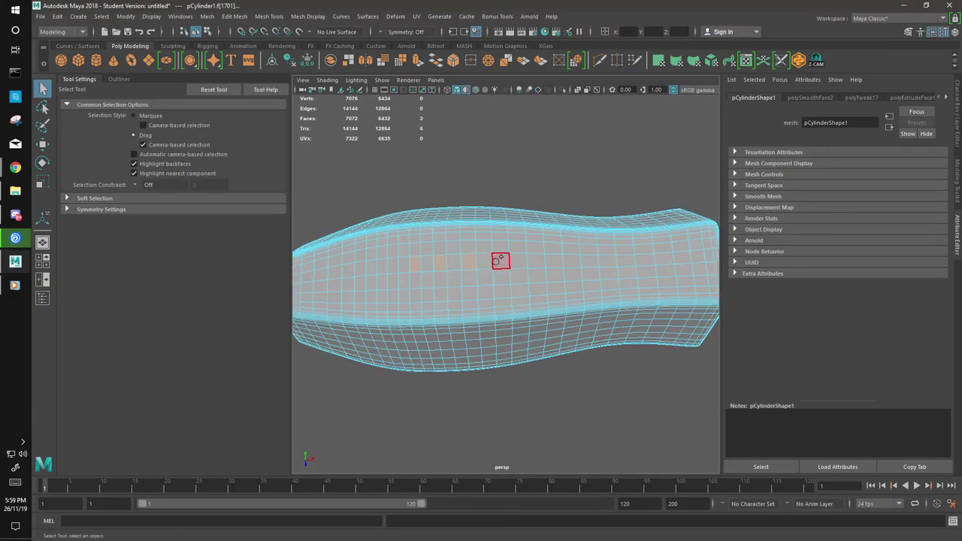
left_click_drag(413, 253, 473, 285, "alt")
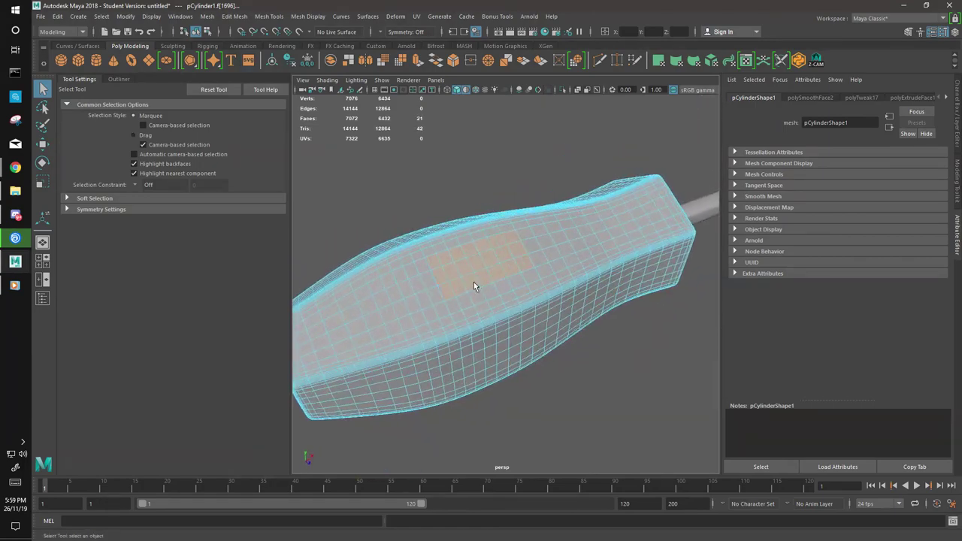
Step: Select a rectangular patch of grip faces on the handle's flat side
left_click(531, 274, "shift")
mouse_move(531, 275)
left_mouse_down("alt")
mouse_move(434, 260)
mouse_move(417, 286)
left_mouse_up("alt")
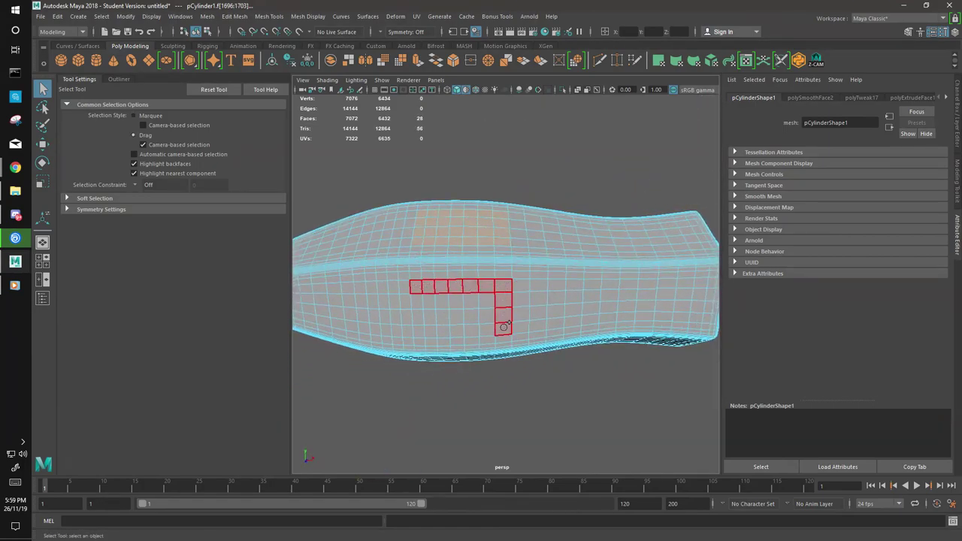
mouse_move(431, 321)
left_mouse_down("alt")
mouse_move(415, 288)
mouse_move(500, 276)
left_mouse_up("alt")
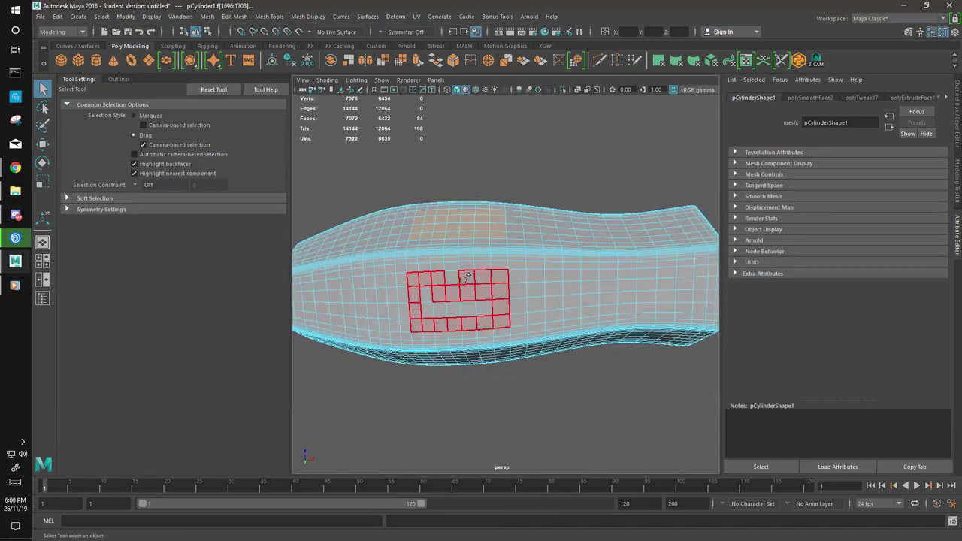
mouse_move(466, 277)
left_mouse_down()
mouse_move(486, 311)
mouse_move(504, 269)
left_mouse_up()
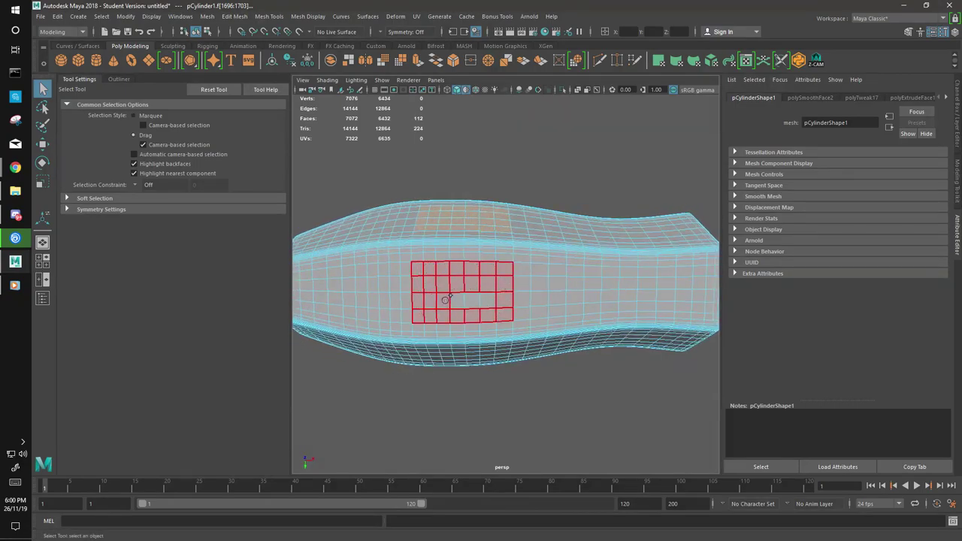
mouse_move(445, 299)
left_mouse_down("alt")
mouse_move(481, 268)
mouse_move(418, 270)
left_mouse_up("alt")
left_click_drag(487, 286, 488, 288)
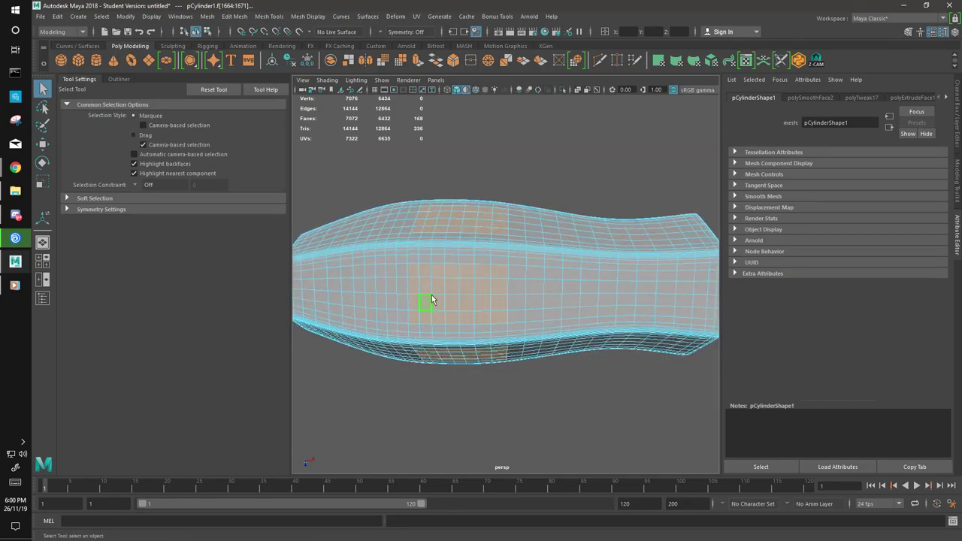
mouse_move(429, 301)
left_mouse_down("alt")
mouse_move(490, 361)
mouse_move(342, 81)
left_mouse_up("alt")
Step: Extrude the grip faces into separate bumps with thickness 0.025 and offset 0.046
left_click(419, 64)
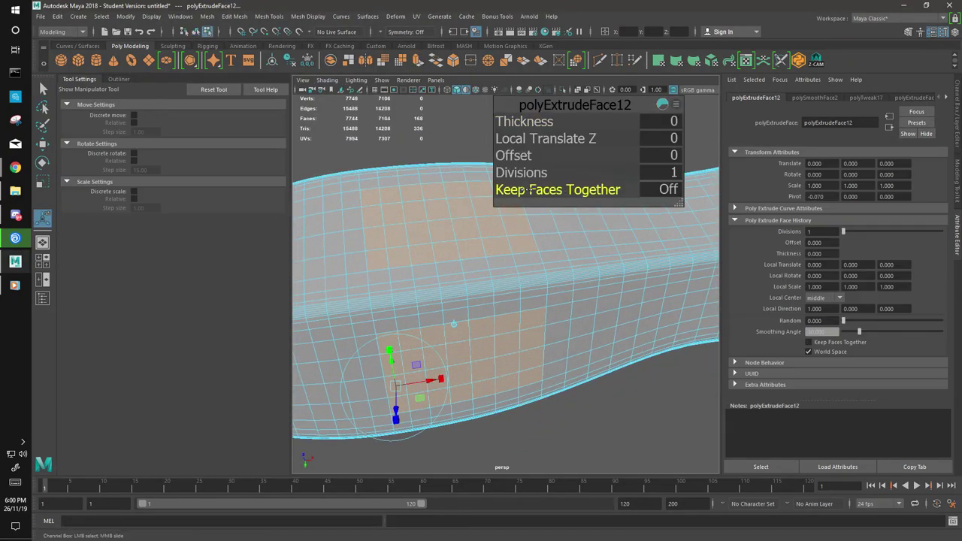
left_click_drag(508, 156, 669, 108)
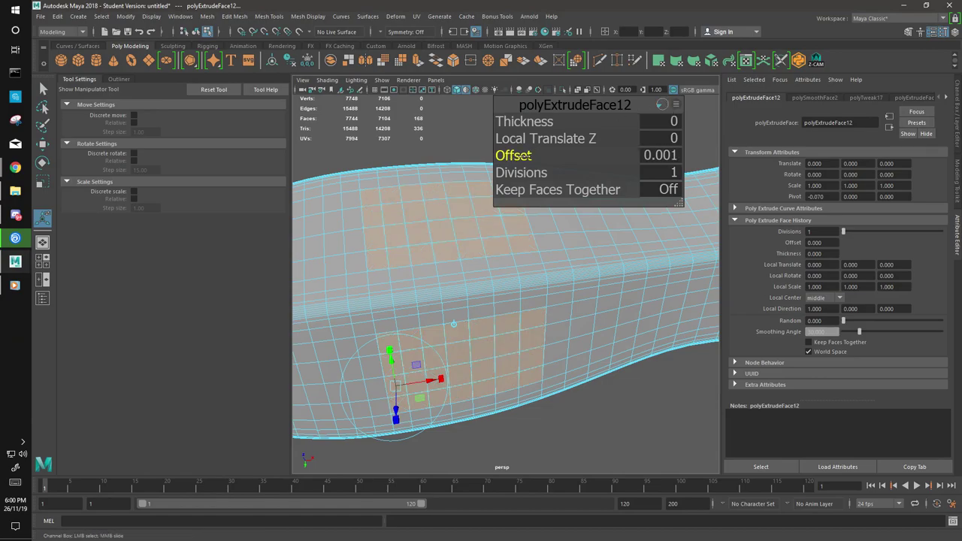
left_click_drag(528, 155, 537, 155)
left_click_drag(523, 122, 538, 122)
mouse_move(519, 155)
left_mouse_down()
mouse_move(534, 155)
mouse_move(528, 236)
left_mouse_up()
key("F8")
Step: Clear the selection and orbit out to review the whole screwdriver
left_click(296, 369)
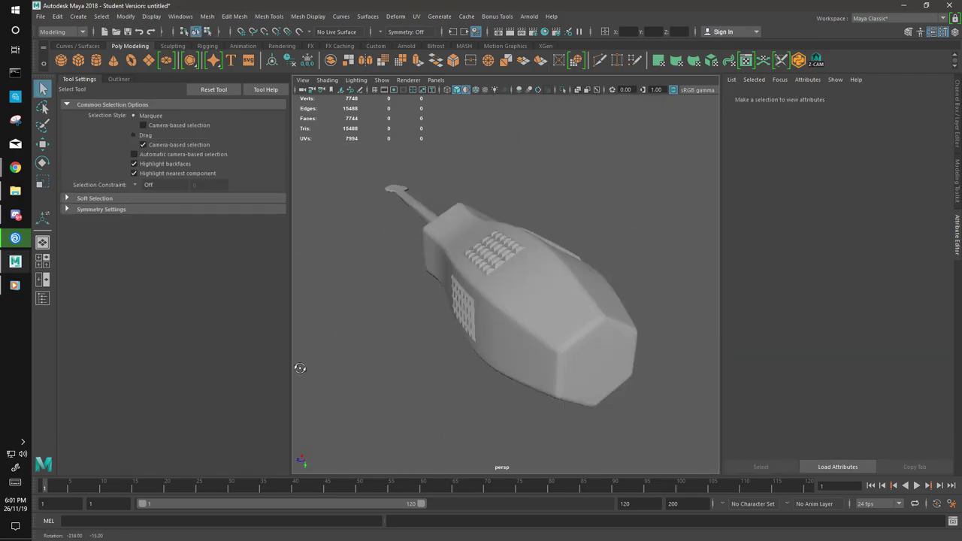
left_click_drag(296, 369, 536, 365, "alt")
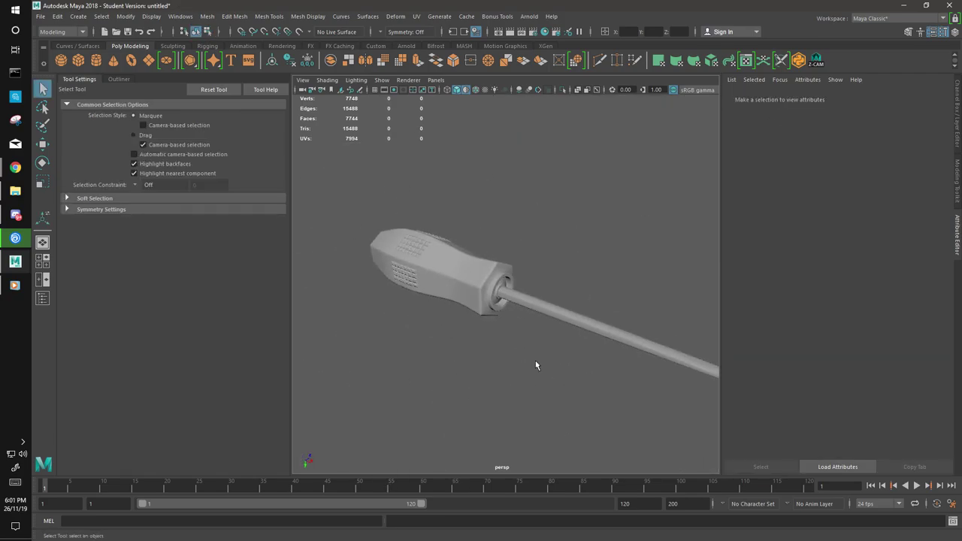
left_click(469, 272)
left_click(552, 215)
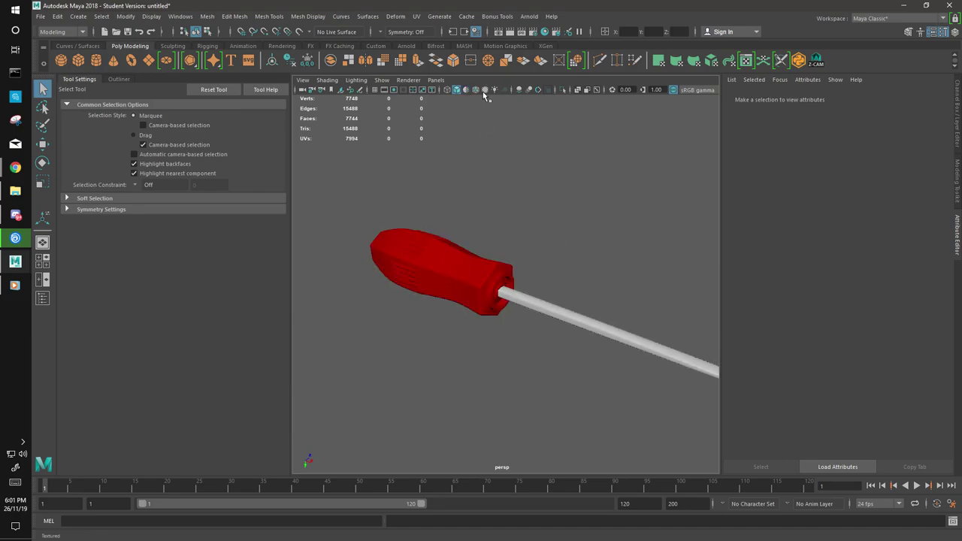
mouse_move(594, 300)
left_mouse_down("alt")
mouse_move(499, 299)
mouse_move(550, 302)
mouse_move(572, 284)
mouse_move(473, 318)
mouse_move(361, 241)
left_mouse_up("alt")
Step: Apply Mesh > Smooth to the gripped handle again
left_click(496, 282)
left_click(365, 61)
left_click(571, 338)
Step: Darken the handle's lambert2 red colour to a value of 0.451
left_click(361, 240)
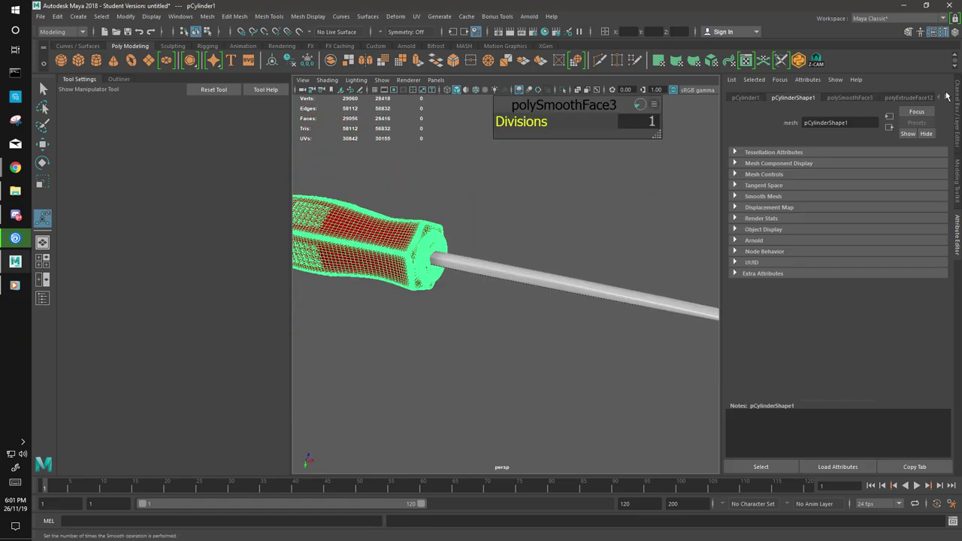
left_click(947, 98)
left_click(794, 215)
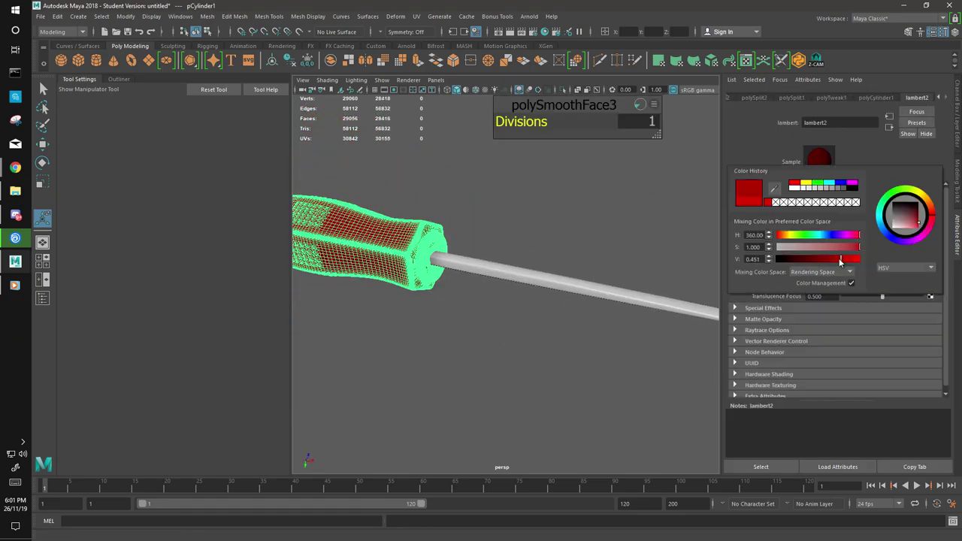
left_click(527, 376)
mouse_move(526, 376)
left_mouse_down("alt")
mouse_move(864, 301)
mouse_move(554, 264)
left_mouse_up("alt")
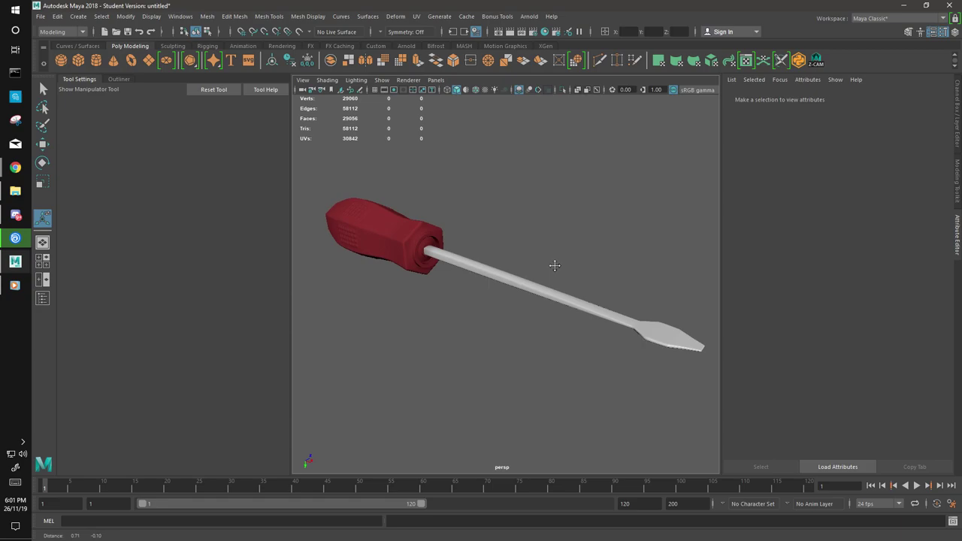
Step: Toggle Wireframe on Shaded and show the Outliner and Modeling Toolkit panels
left_click(476, 89)
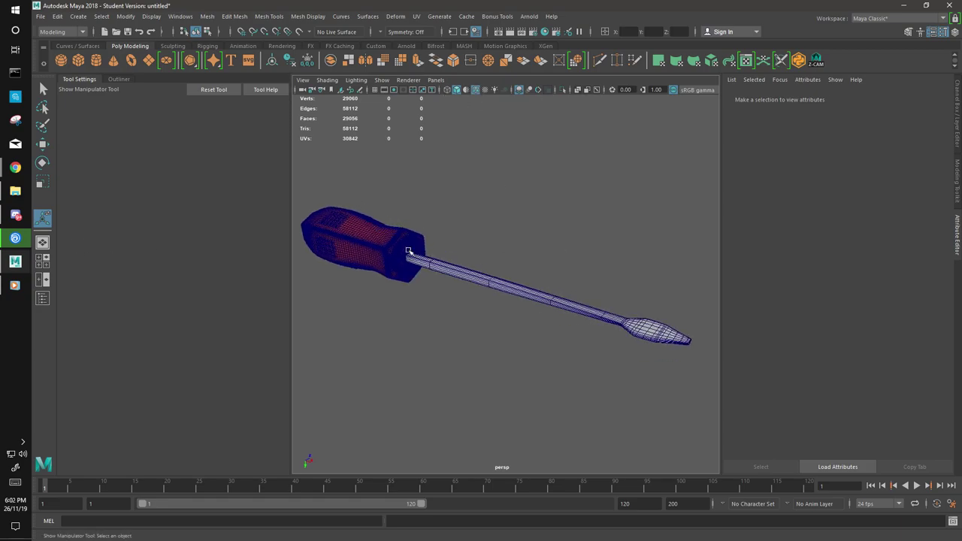
left_click(114, 80)
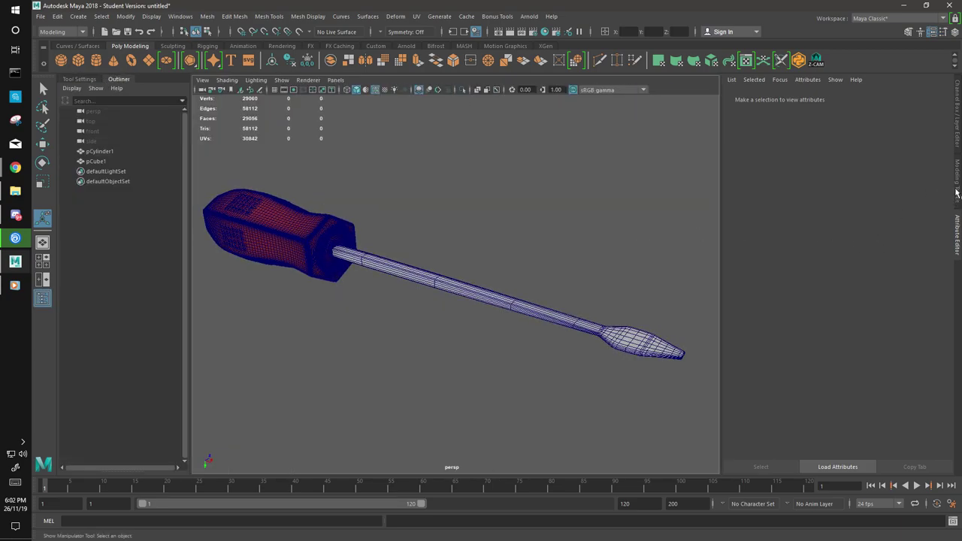
left_click(957, 180)
left_click_drag(724, 290, 433, 310, "alt")
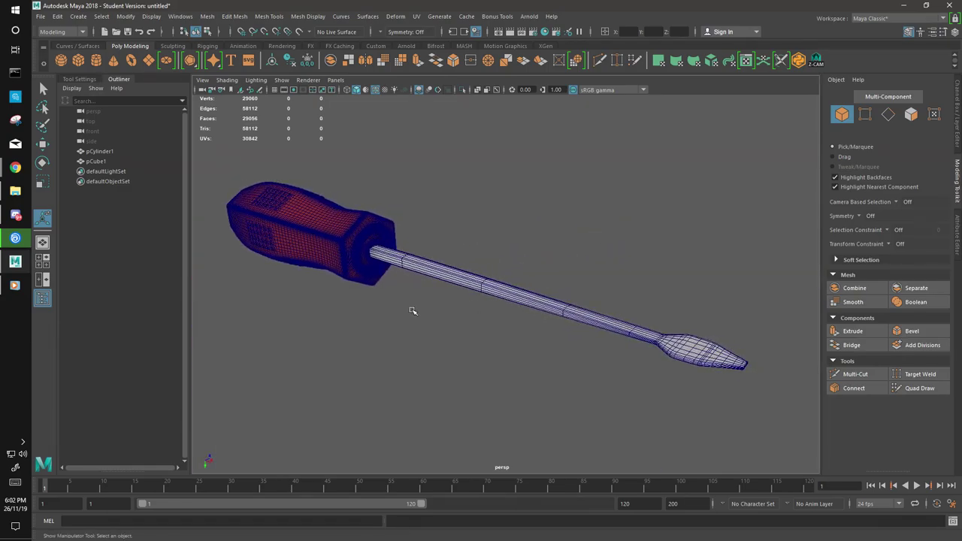